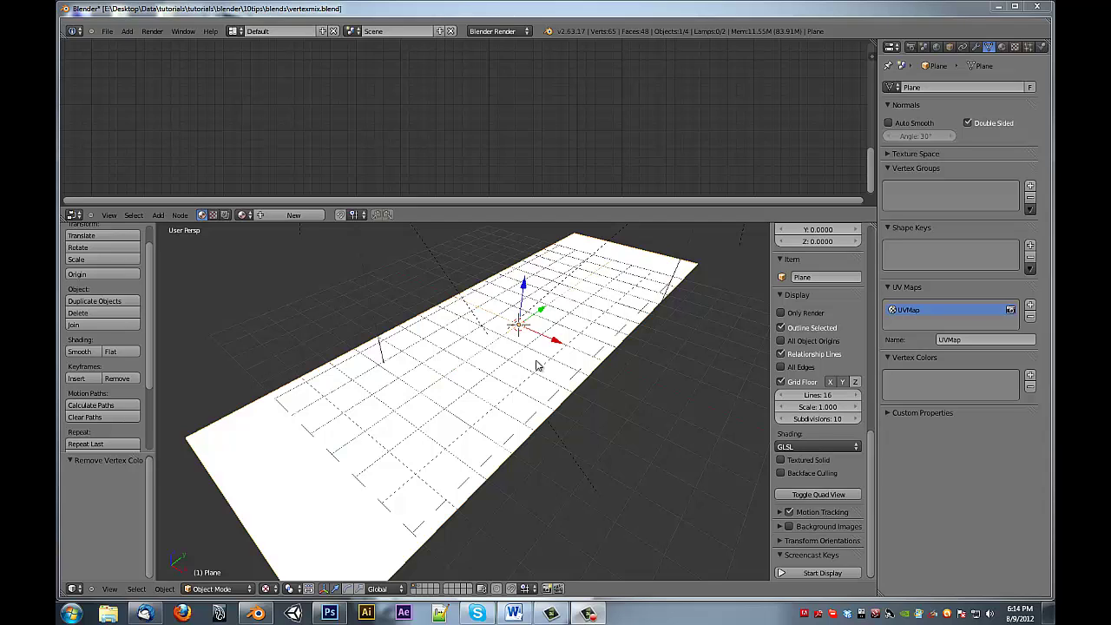
- Add a new material to the plane
mouse_move(535, 365)
middle_mouse_down()
mouse_move(570, 317)
mouse_move(550, 317)
mouse_move(521, 351)
mouse_move(531, 360)
middle_mouse_up()
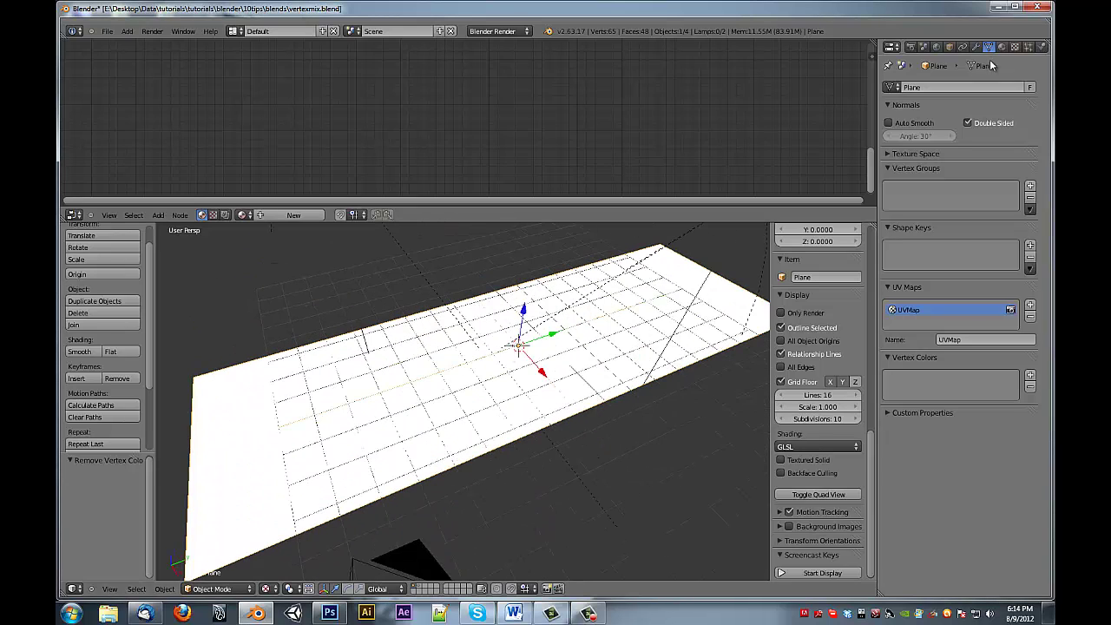
left_click(1001, 47)
left_click(944, 126)
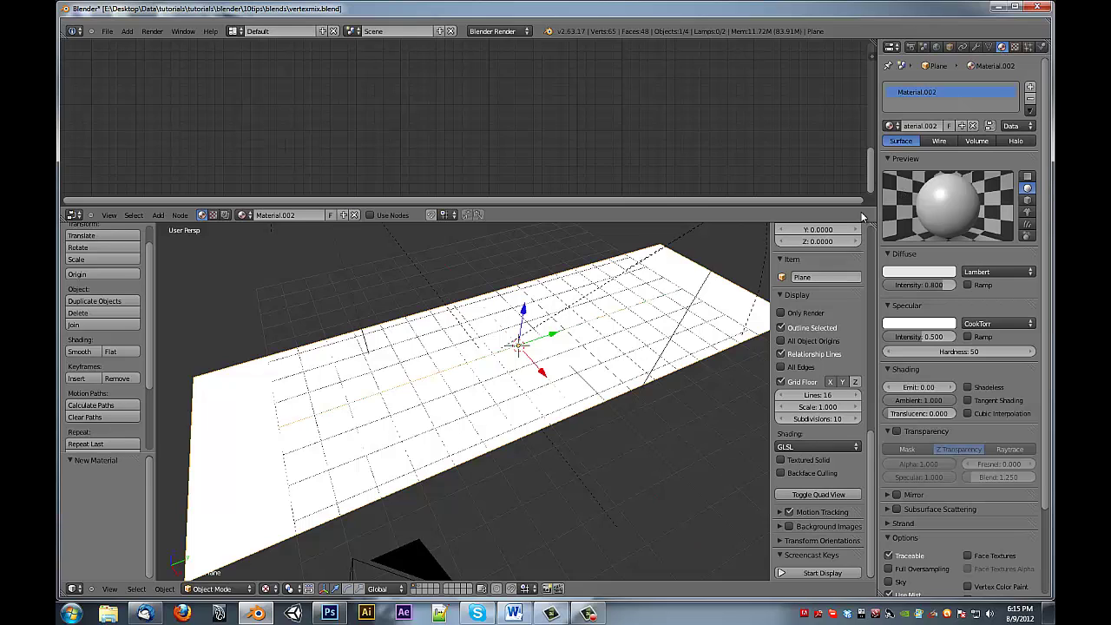
- Create a texture in the material's first slot and replace it with the existing road texture
left_click(1015, 47)
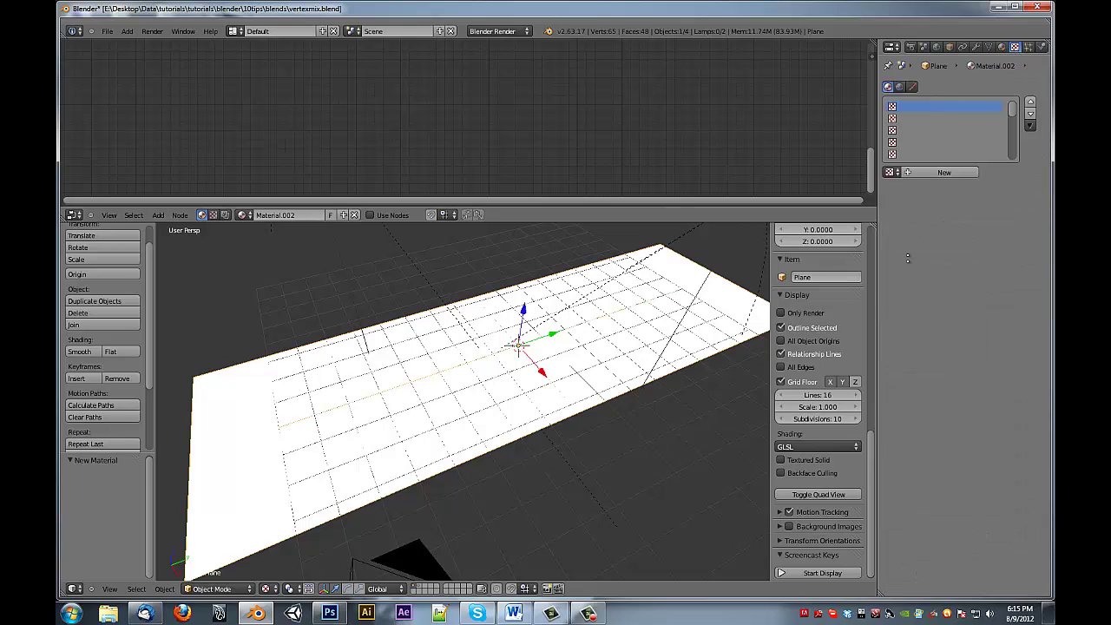
left_click(919, 172)
left_click(989, 186)
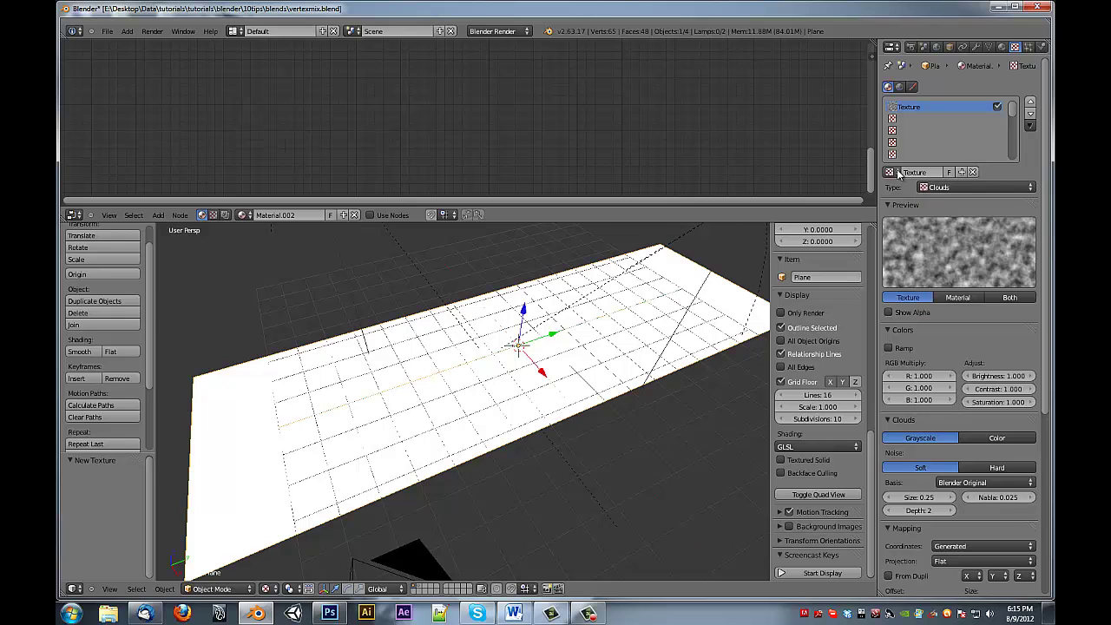
left_click(893, 172)
left_click(926, 202)
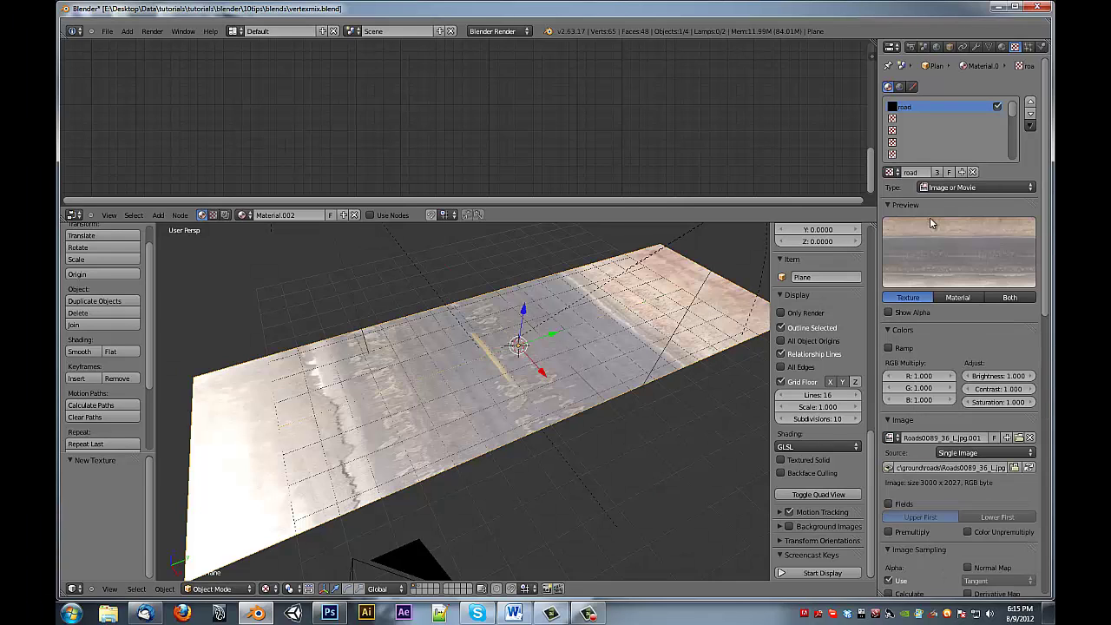
- Set the road texture's mapping coordinates to UV so the road runs lengthwise along the plane
scroll(962, 424, "down", 5)
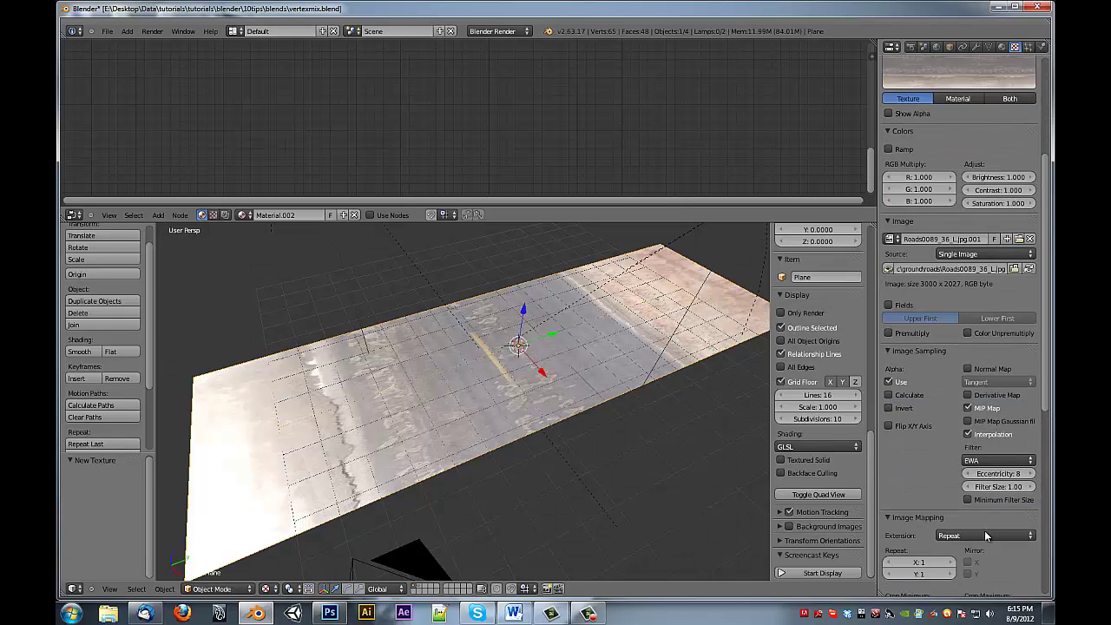
scroll(983, 536, "down", 5)
left_click(981, 445)
left_click(969, 397)
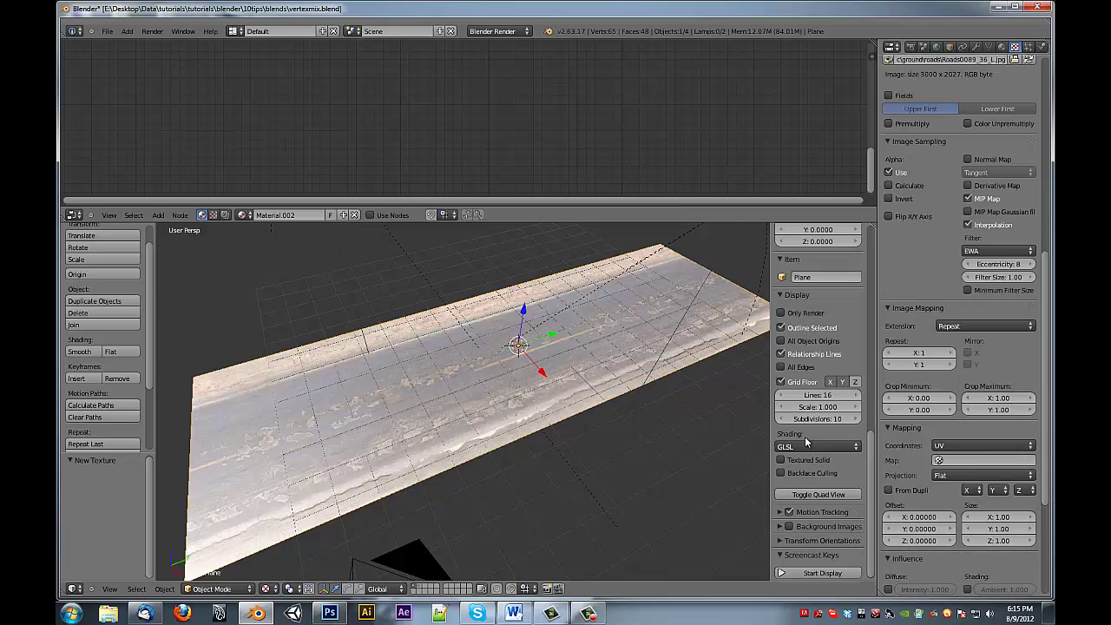
middle_click_drag(712, 399, 506, 344)
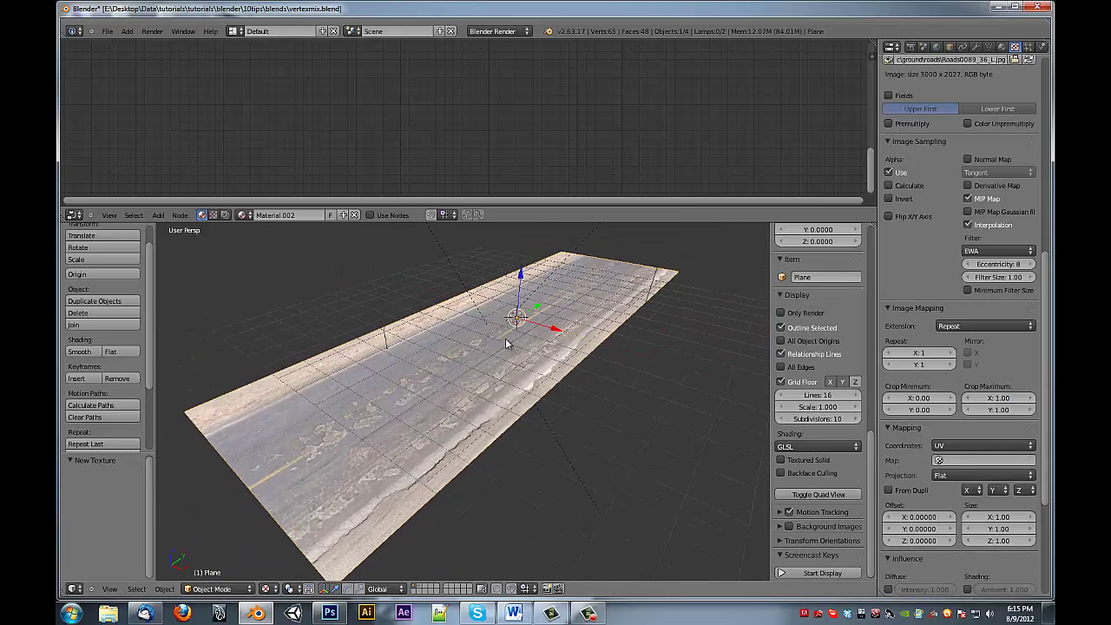
- Swap the road texture for the existing cracks texture, then clear it from the material's texture slot
scroll(893, 102, "up", 8)
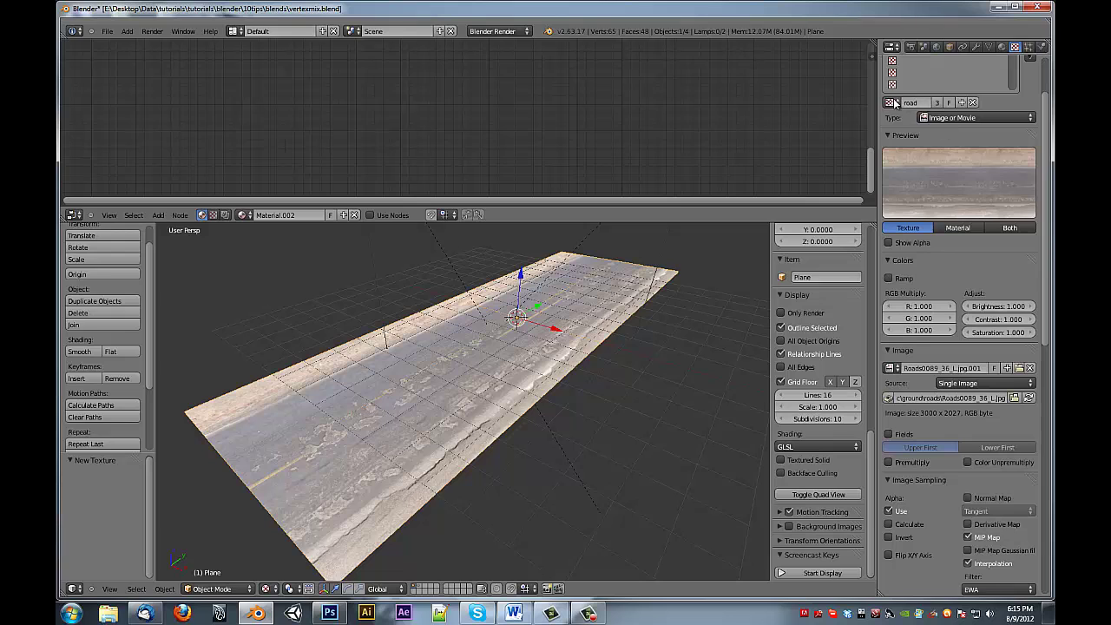
left_click(891, 103)
left_click(919, 121)
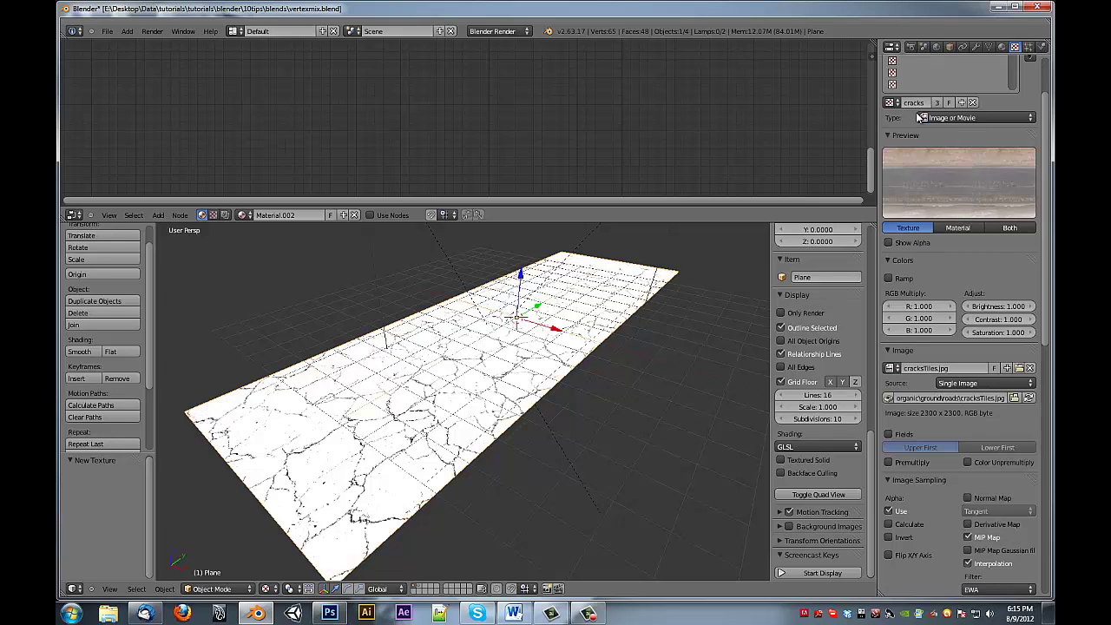
scroll(927, 328, "down", 9)
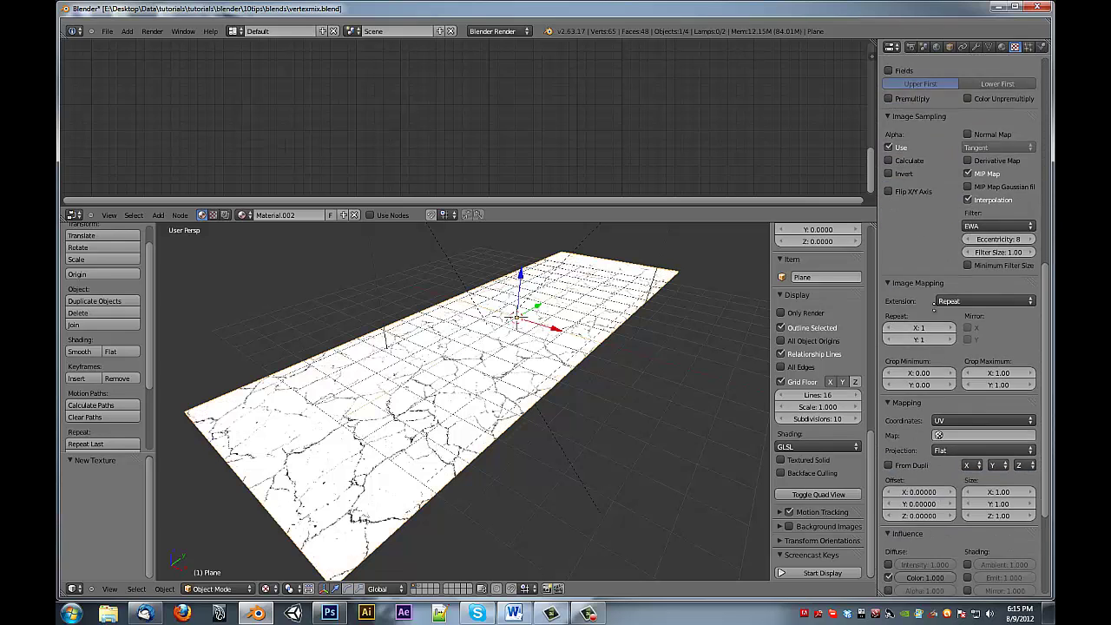
scroll(943, 252, "up", 5)
scroll(943, 252, "up", 5)
middle_click_drag(707, 389, 622, 337)
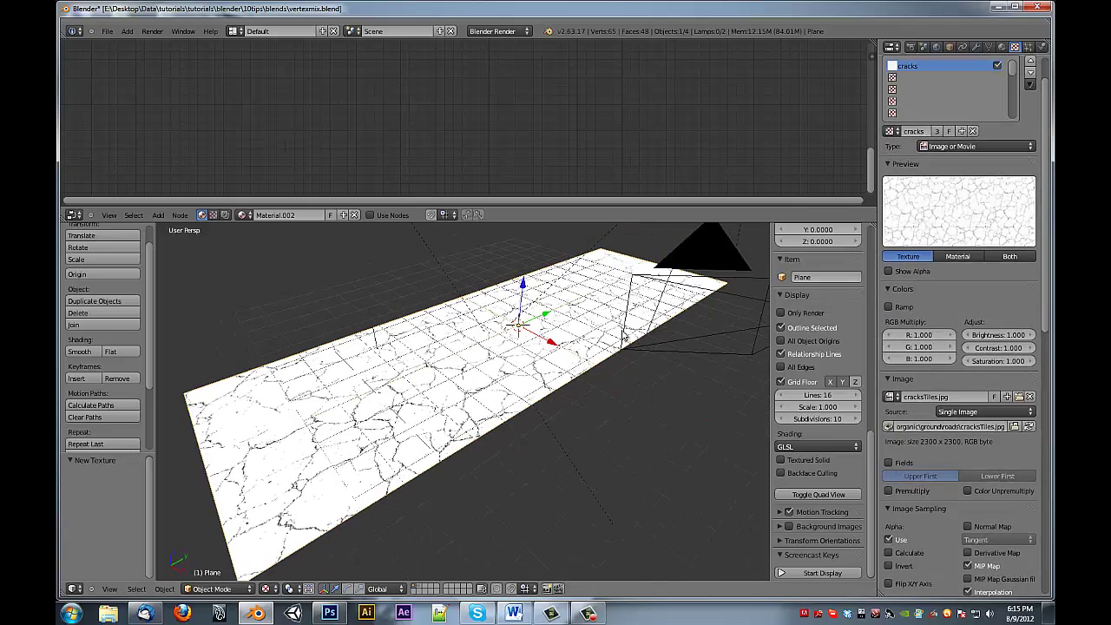
left_click(971, 131)
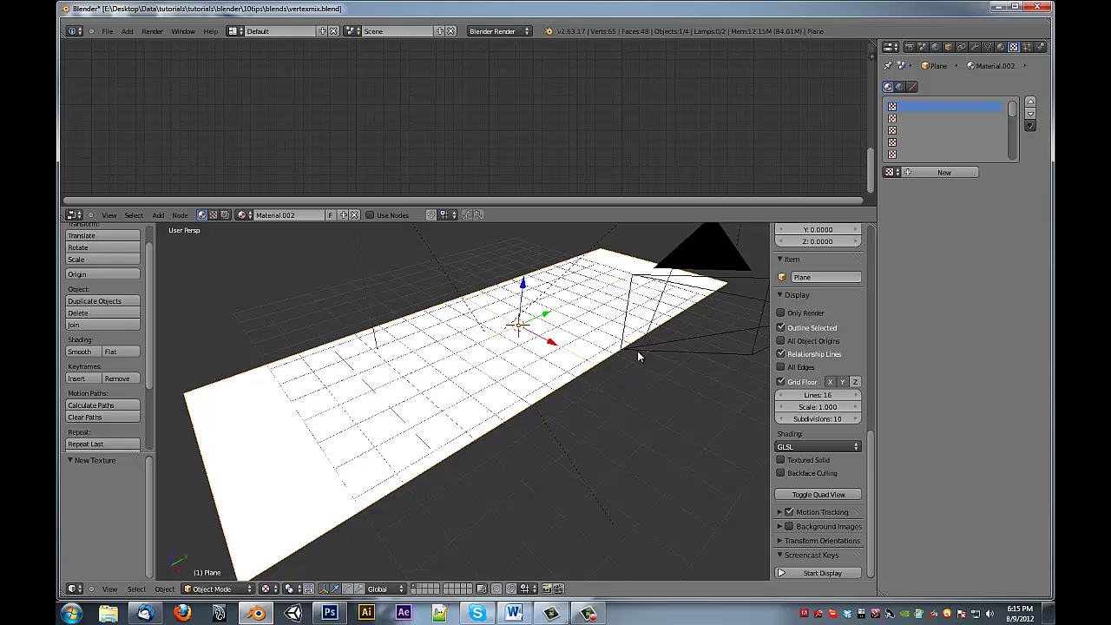
- Add a vertex color layer to the plane's mesh data
middle_click_drag(639, 354, 469, 351)
left_click(999, 47)
left_click(986, 46)
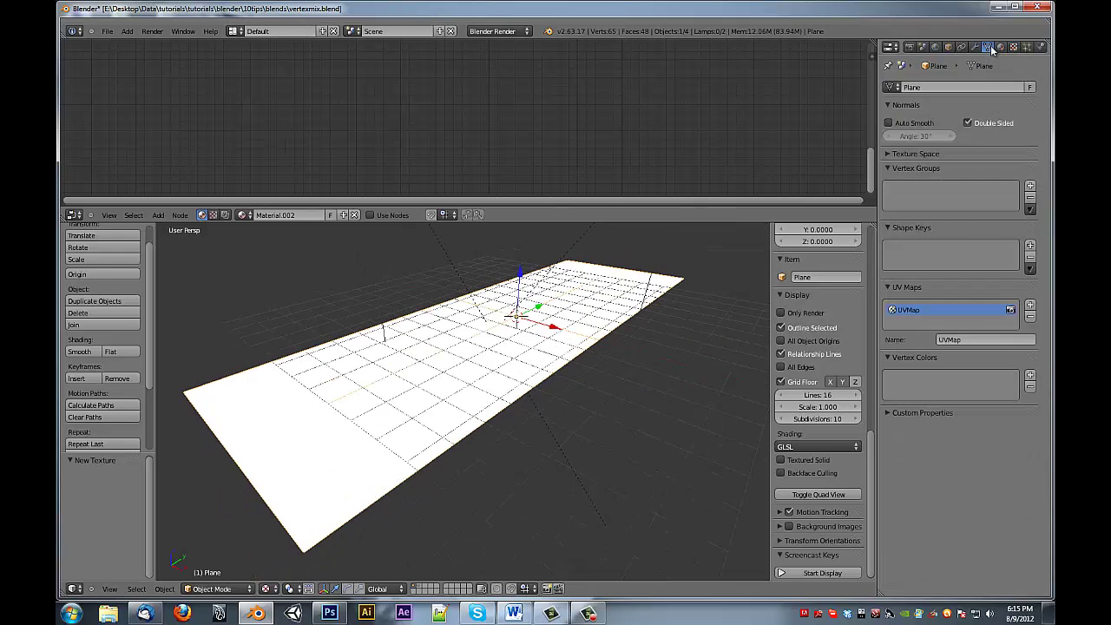
left_click(1030, 375)
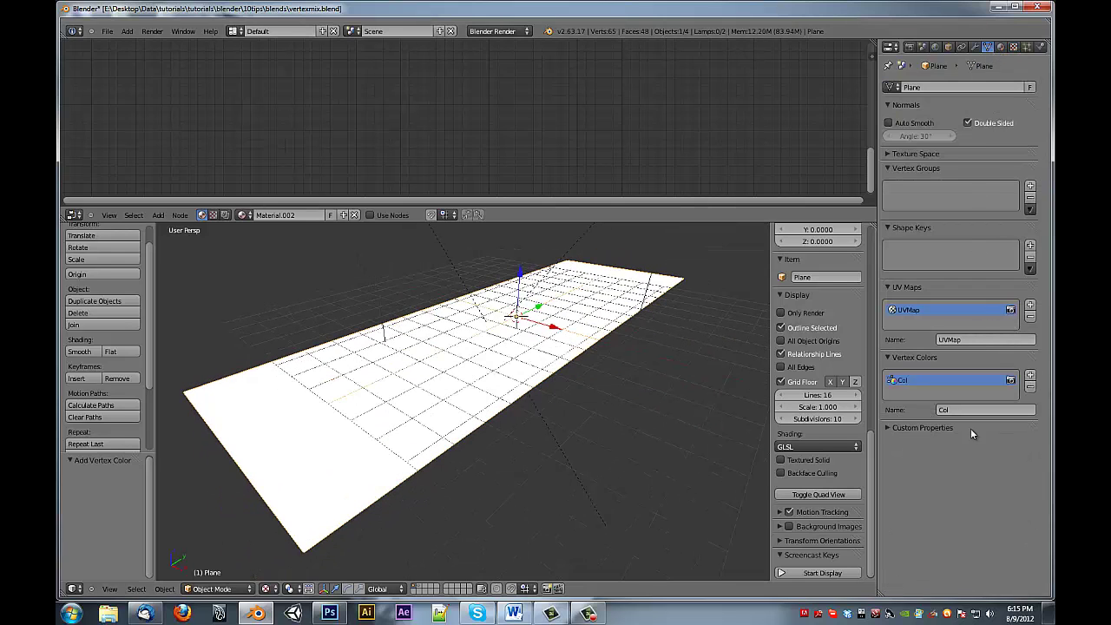
middle_click_drag(379, 347, 275, 426)
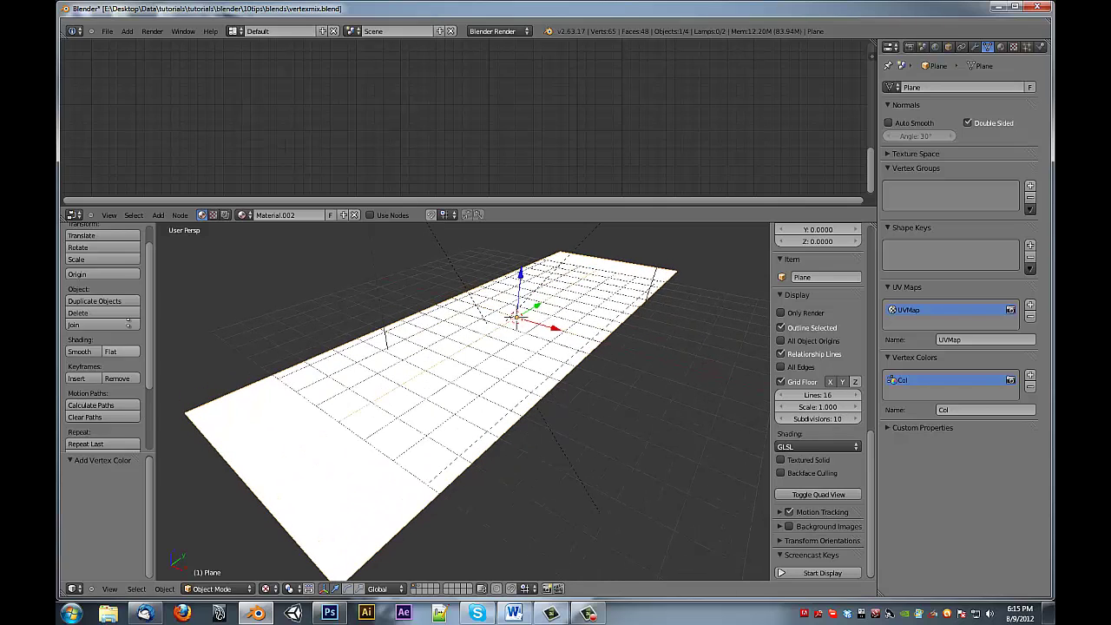
- Switch the plane to Vertex Paint mode and set the brush color to black
scroll(136, 295, "down", 3)
scroll(137, 294, "down", 2)
left_click(215, 588)
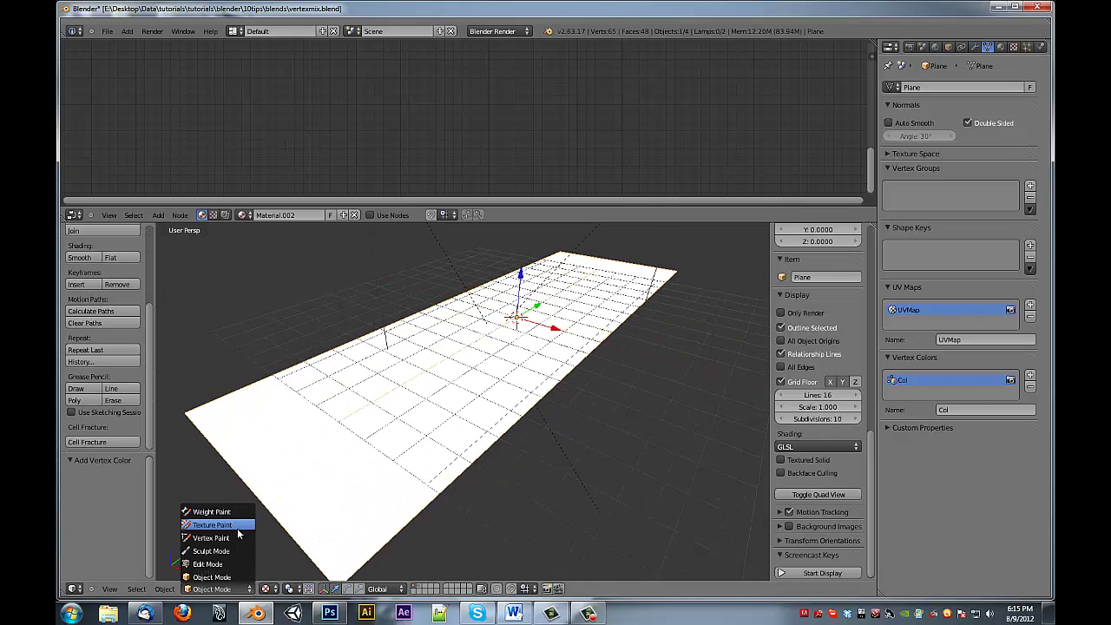
left_click(211, 538)
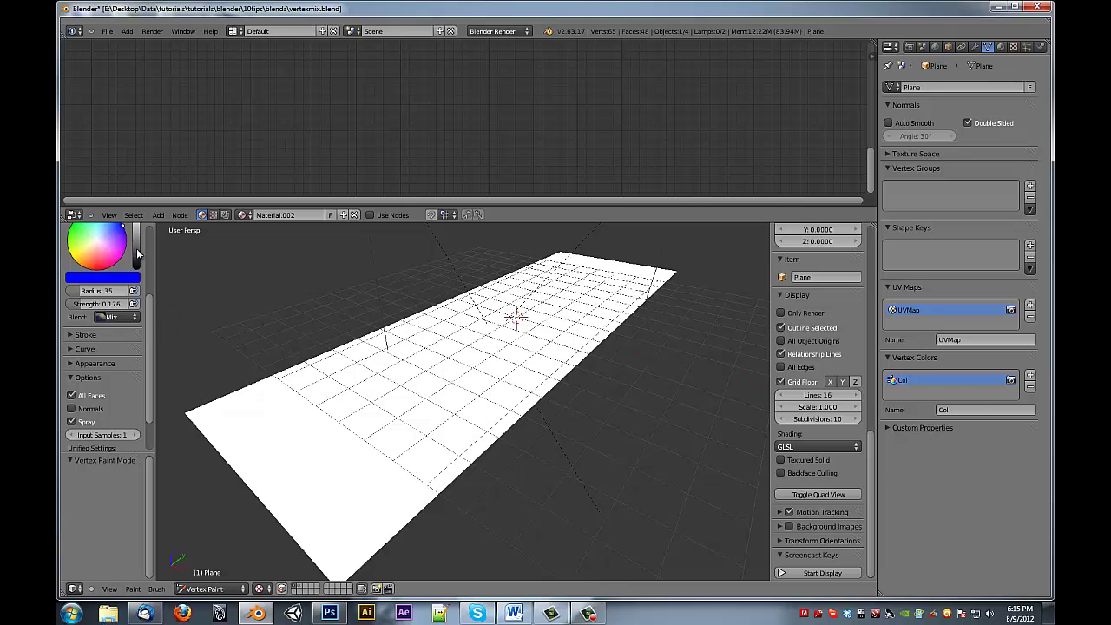
left_click_drag(136, 253, 136, 269)
scroll(461, 449, "down", 4)
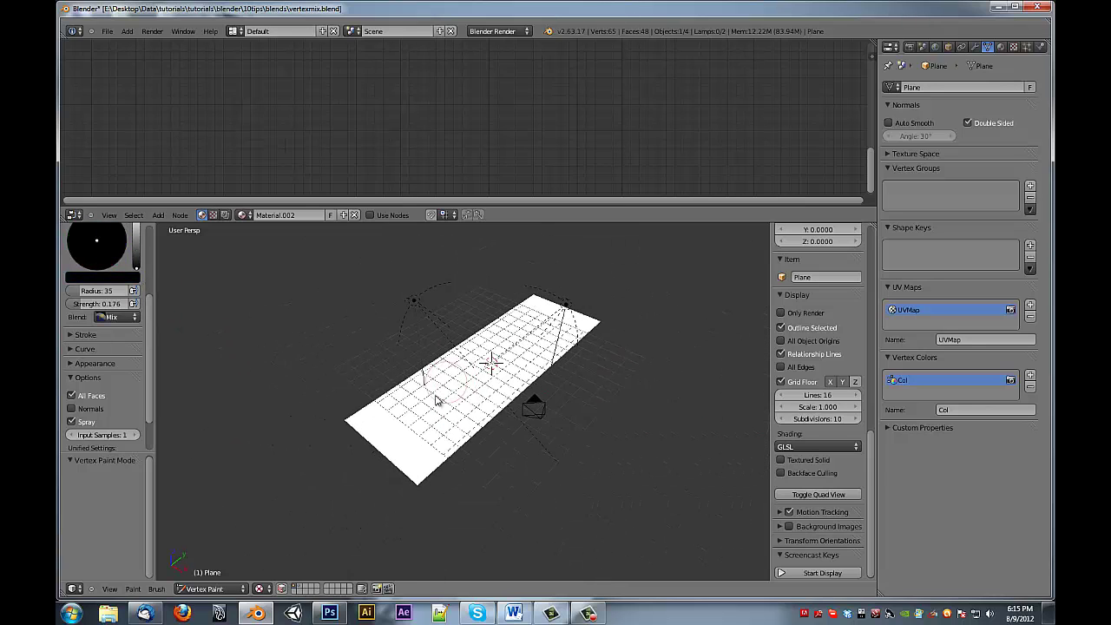
- Switch the viewport to solid shading and paint soft black patches along the length of the plane
scroll(436, 400, "up", 1)
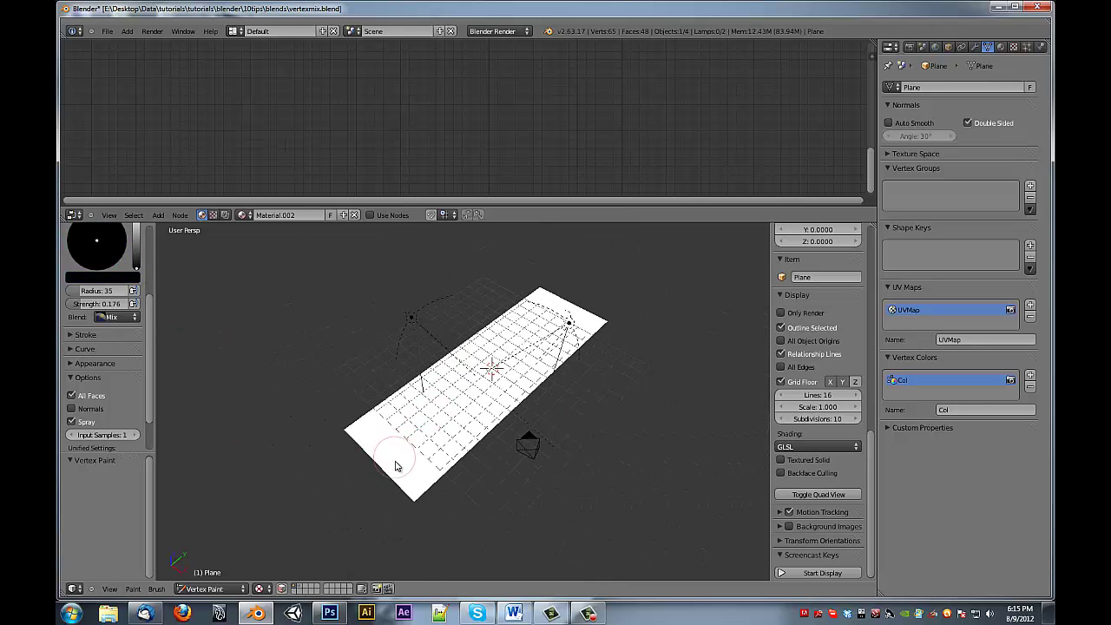
key("z")
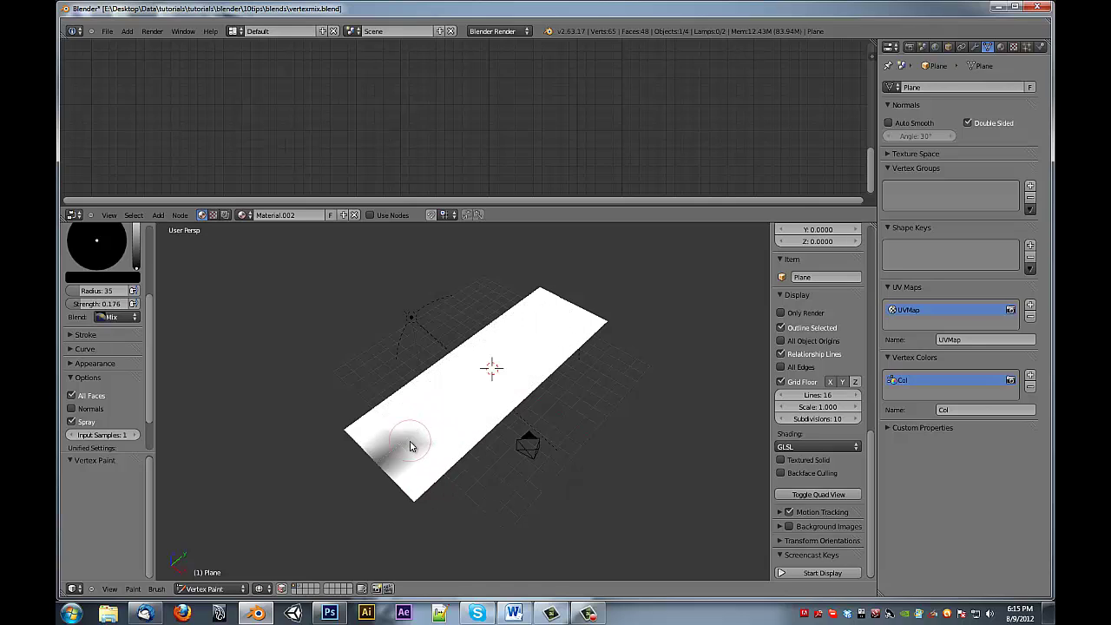
middle_click_drag(412, 429, 422, 439)
mouse_move(423, 438)
left_mouse_down()
mouse_move(388, 466)
mouse_move(388, 448)
mouse_move(370, 455)
mouse_move(416, 464)
mouse_move(473, 384)
mouse_move(422, 414)
mouse_move(494, 377)
mouse_move(555, 299)
mouse_move(554, 360)
mouse_move(482, 382)
mouse_move(447, 439)
left_mouse_up()
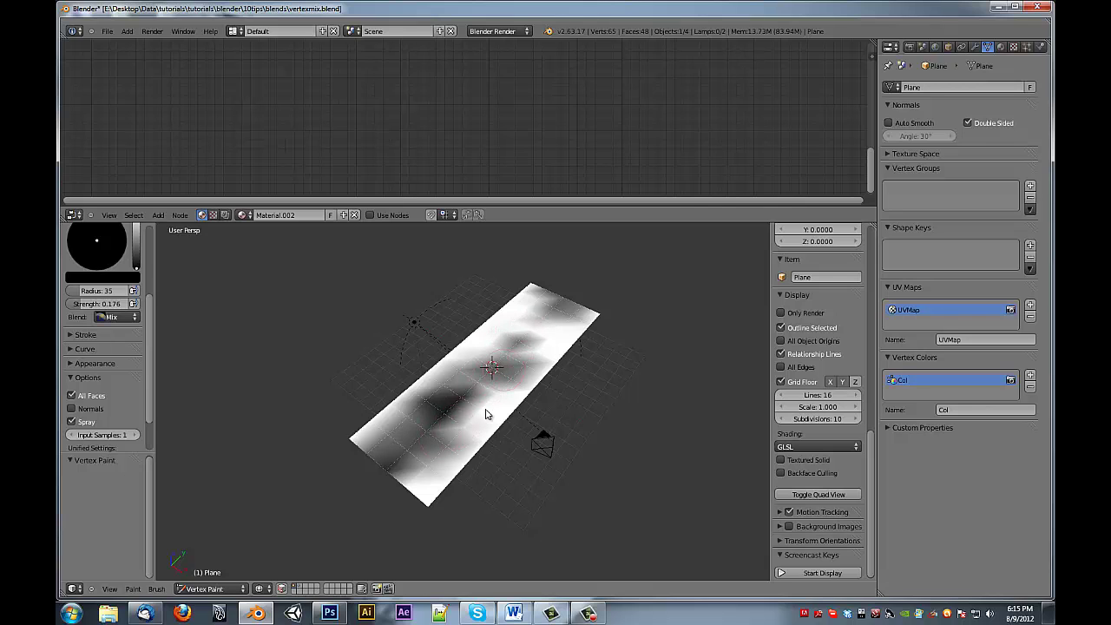
middle_click_drag(486, 414, 469, 347)
- Return the plane to Object Mode and switch the viewport to textured shading
scroll(468, 447, "up", 5)
left_click(207, 588)
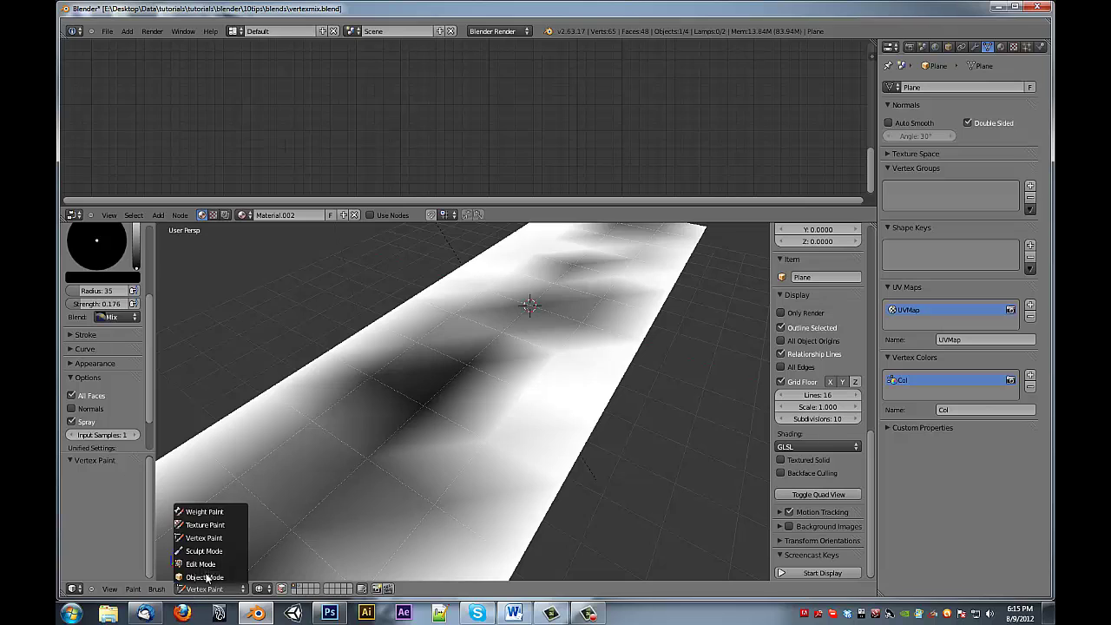
left_click(204, 578)
scroll(428, 491, "down", 5)
scroll(486, 373, "up", 4)
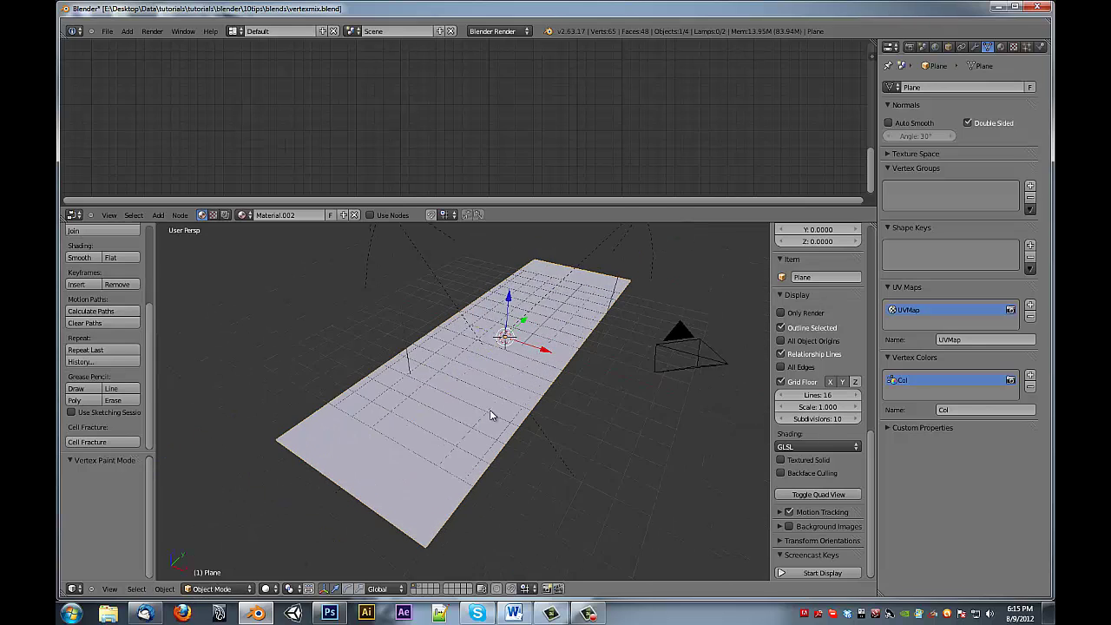
key("alt+z")
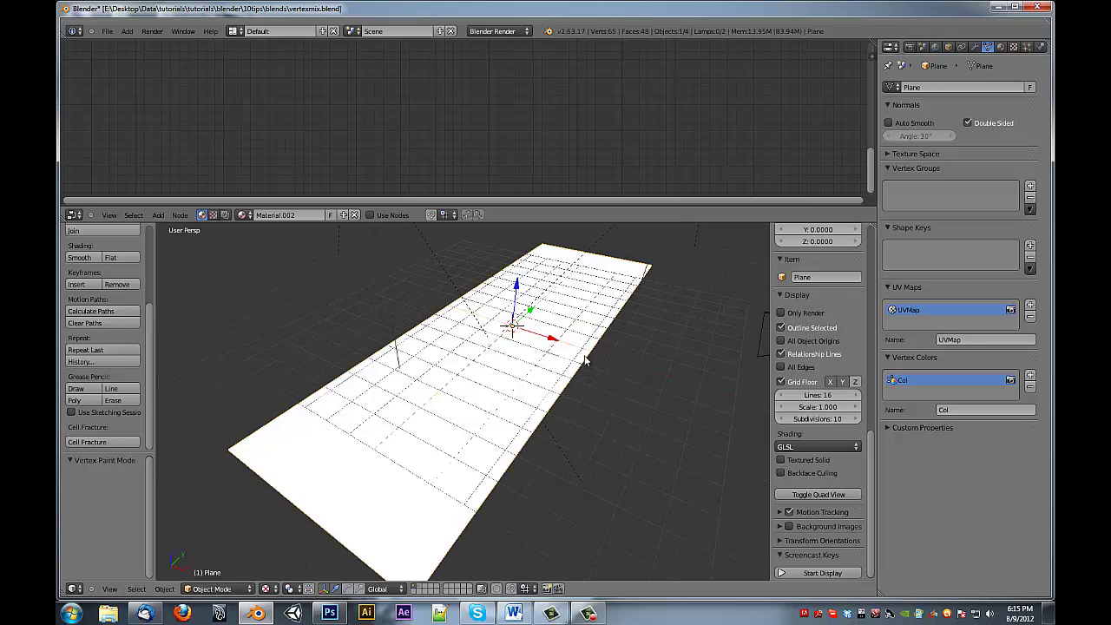
- Try assigning the existing road texture to Material.002's first texture slot, and undo it
left_click(1000, 47)
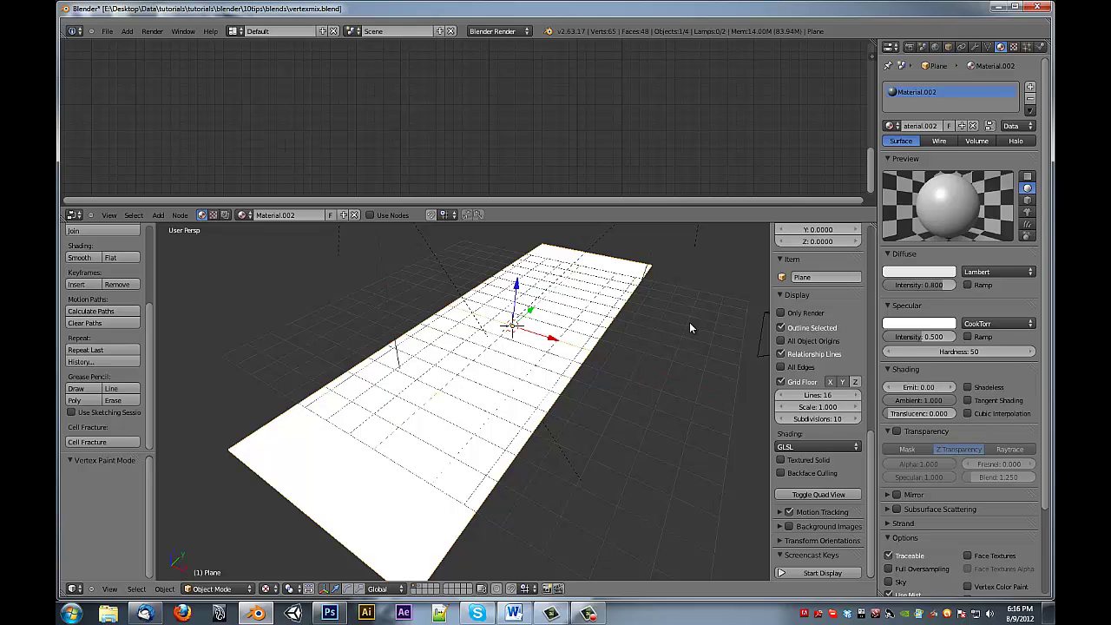
left_click(1012, 47)
left_click(891, 172)
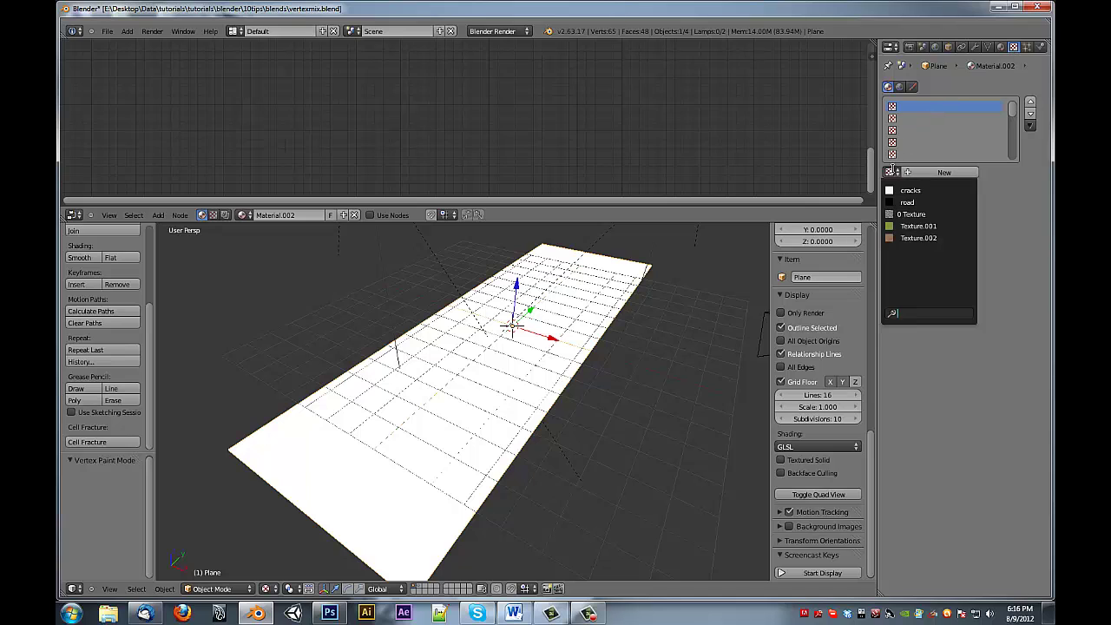
left_click(925, 200)
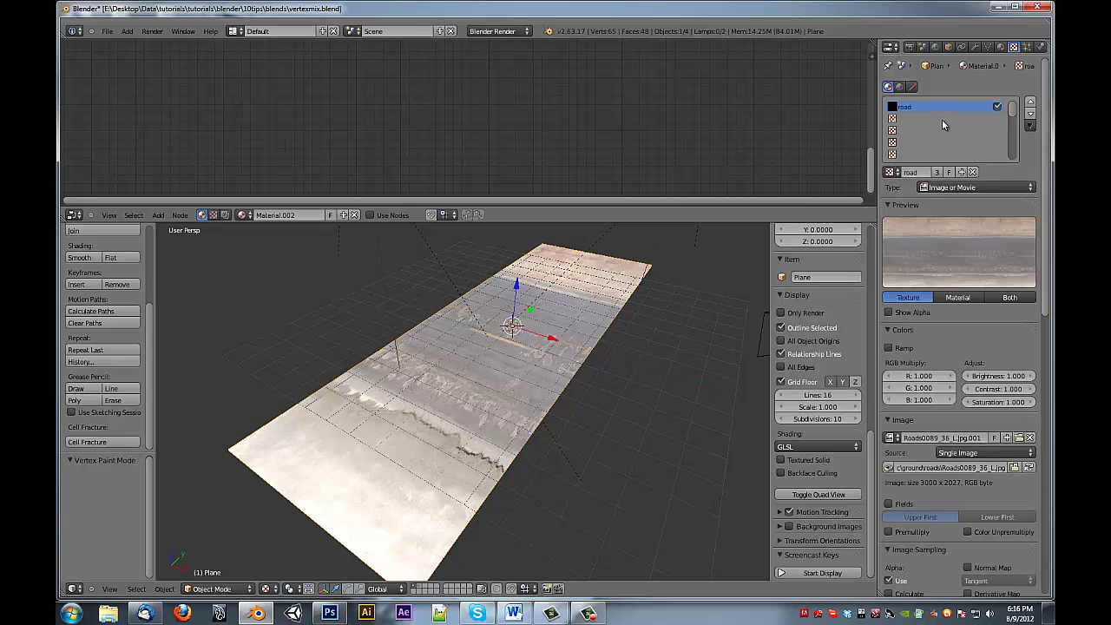
key("ctrl+z")
- Enable nodes for Material.002
left_click(999, 47)
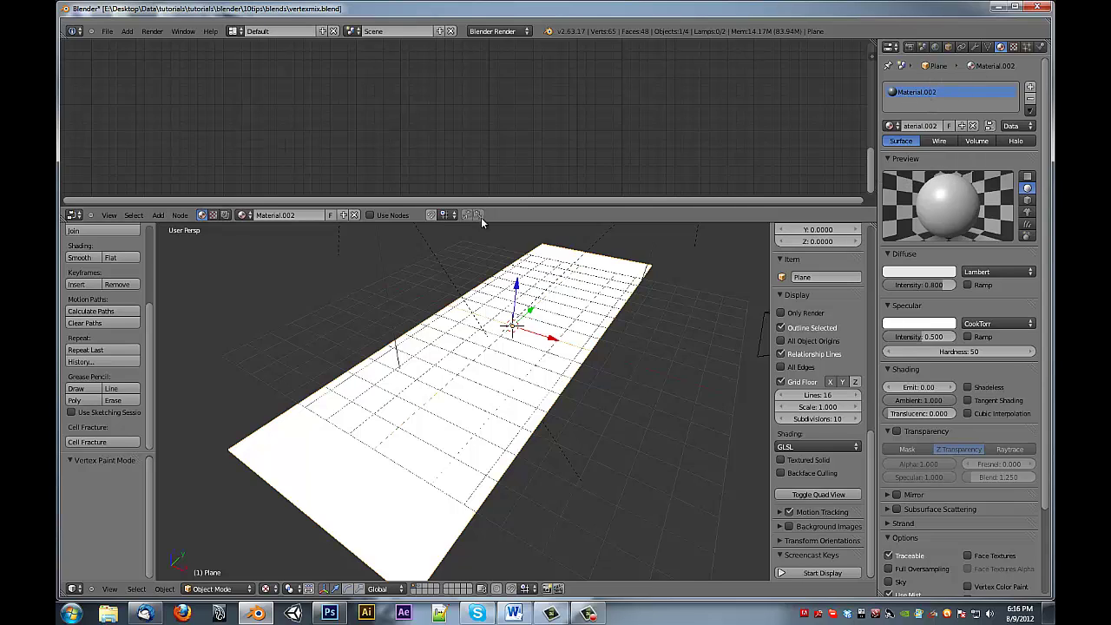
left_click(390, 214)
scroll(529, 157, "up", 3)
middle_click_drag(530, 157, 462, 163)
- Assign the existing road-textured material named Material to the material node
left_click(498, 141)
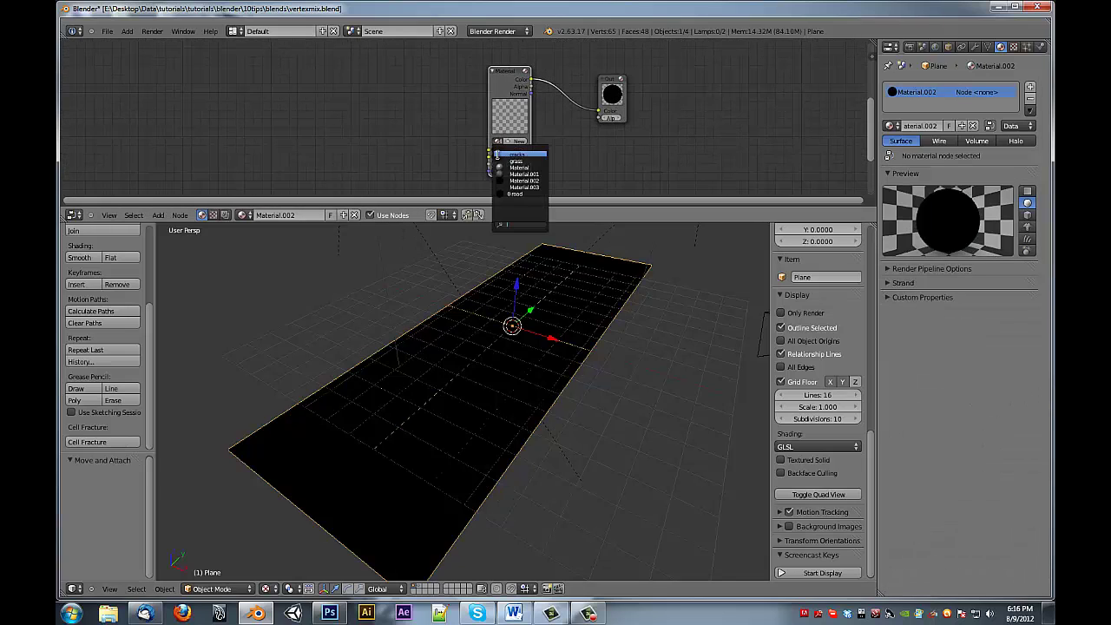
left_click(532, 194)
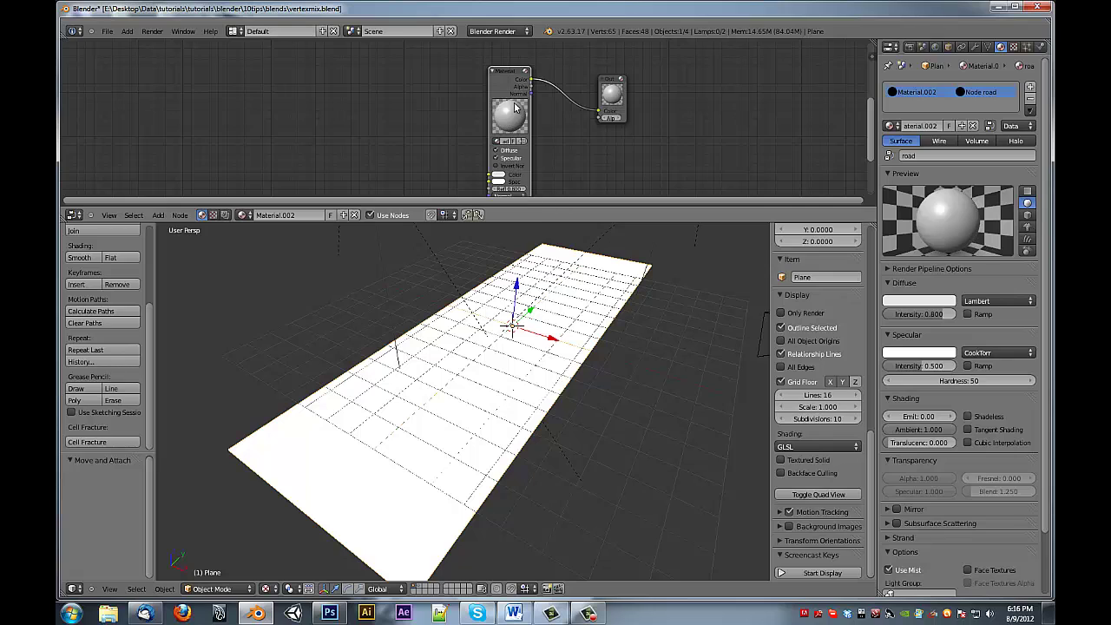
left_click(498, 141)
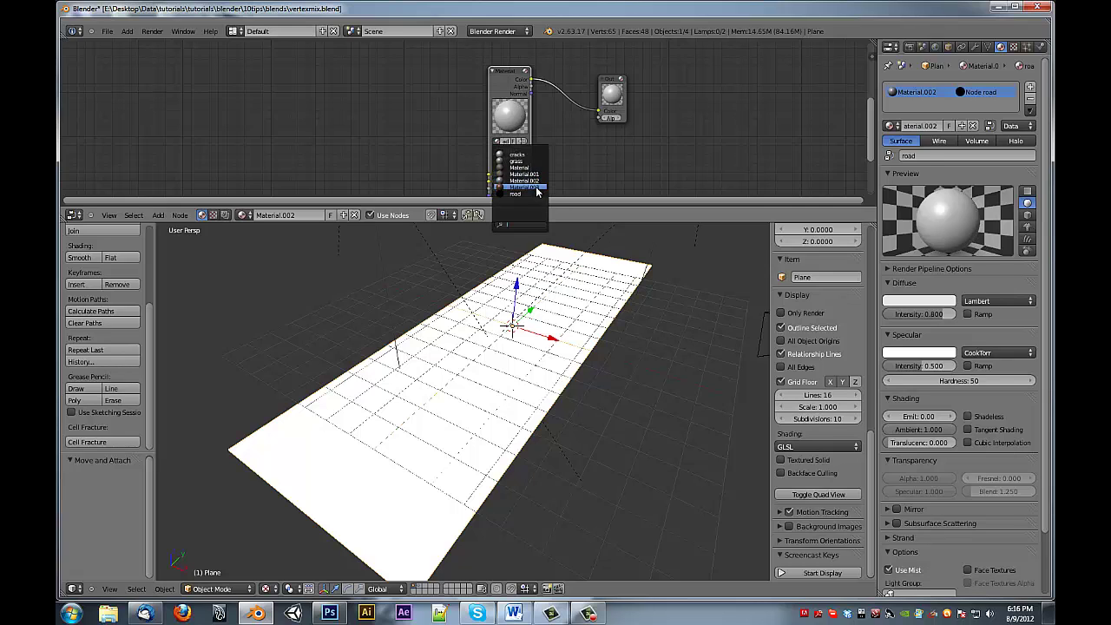
left_click(525, 182)
left_click(498, 140)
left_click(503, 146)
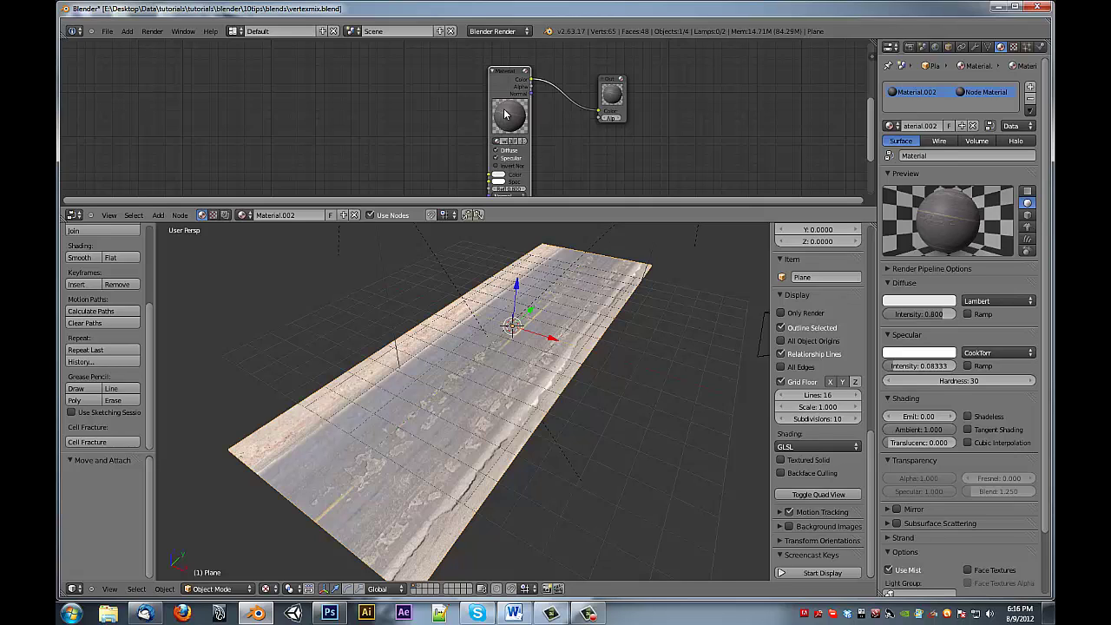
- Move the material node away from the output node and place a duplicate of it below
left_click_drag(496, 110, 414, 94)
key("g")
left_click(469, 103)
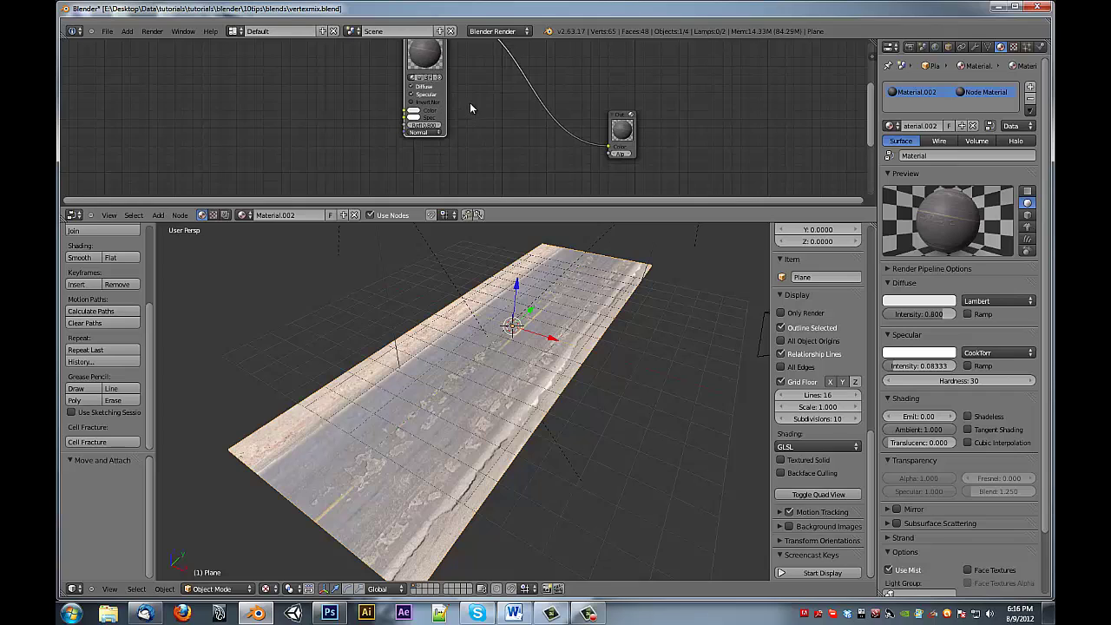
key("shift+d")
left_click(472, 299)
scroll(470, 154, "down", 5, "shift")
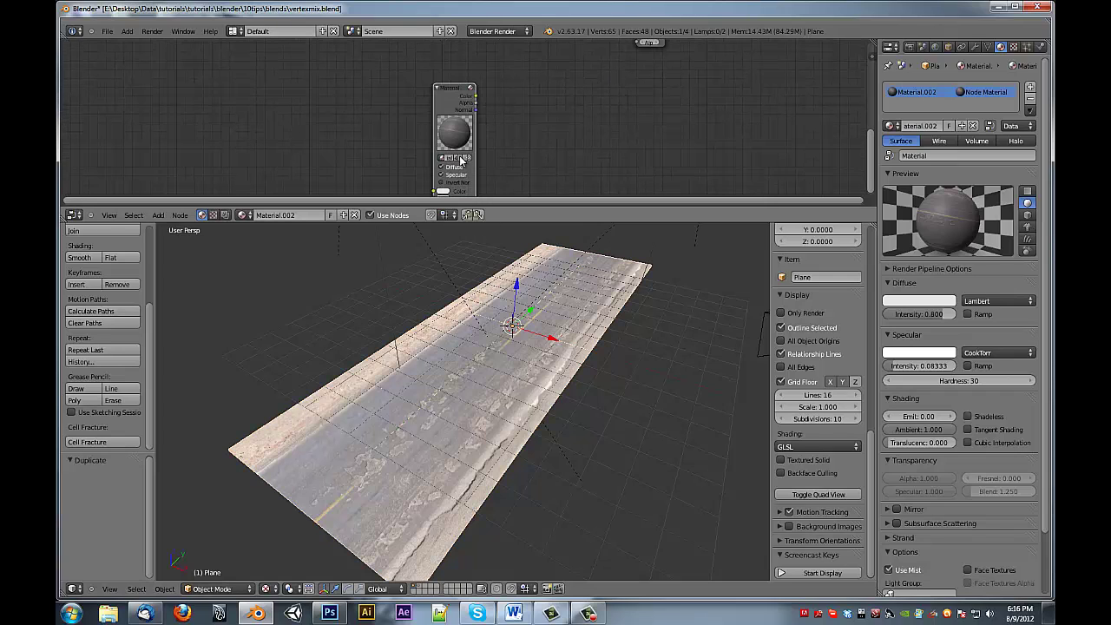
- Assign the cracks material to the duplicated material node and connect its Color output to the output node's Color
left_click(442, 159)
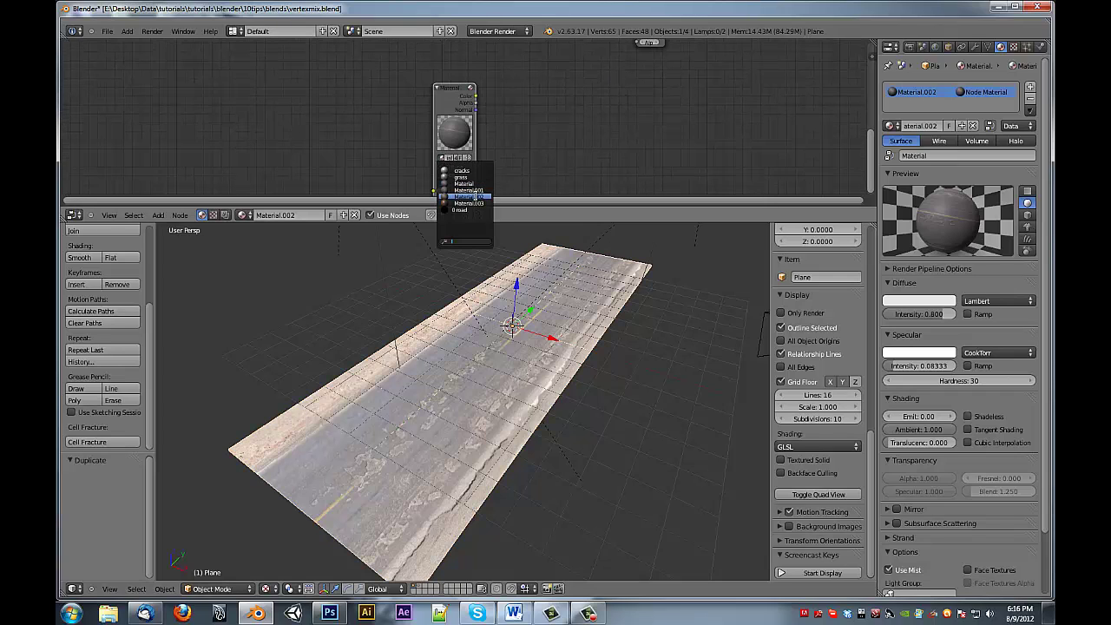
left_click(475, 197)
left_click(448, 158)
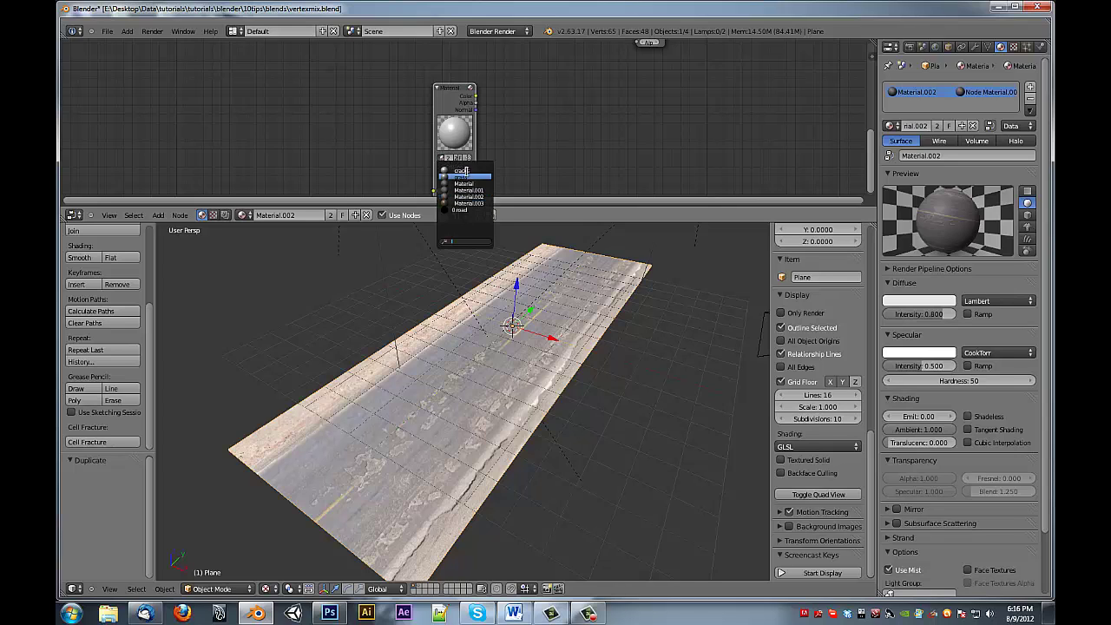
left_click(471, 171)
middle_click_drag(467, 115, 458, 140)
left_click_drag(452, 140, 613, 79)
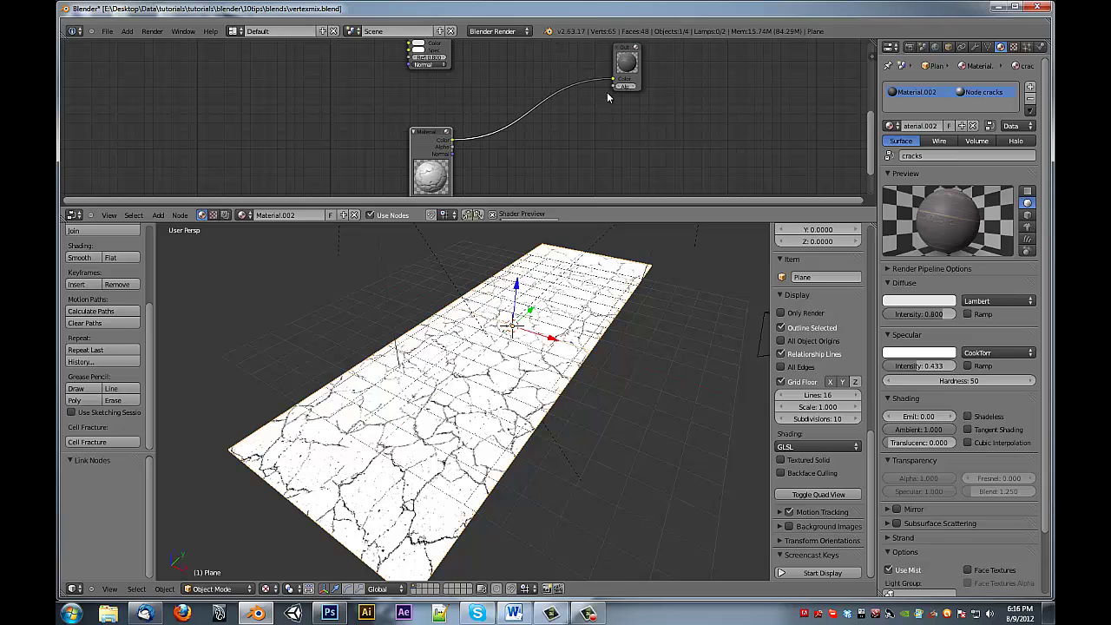
- Add a Mix color node and insert it into the link between the cracks material node and the output node
middle_click_drag(524, 117, 533, 113)
scroll(533, 113, "down", 5)
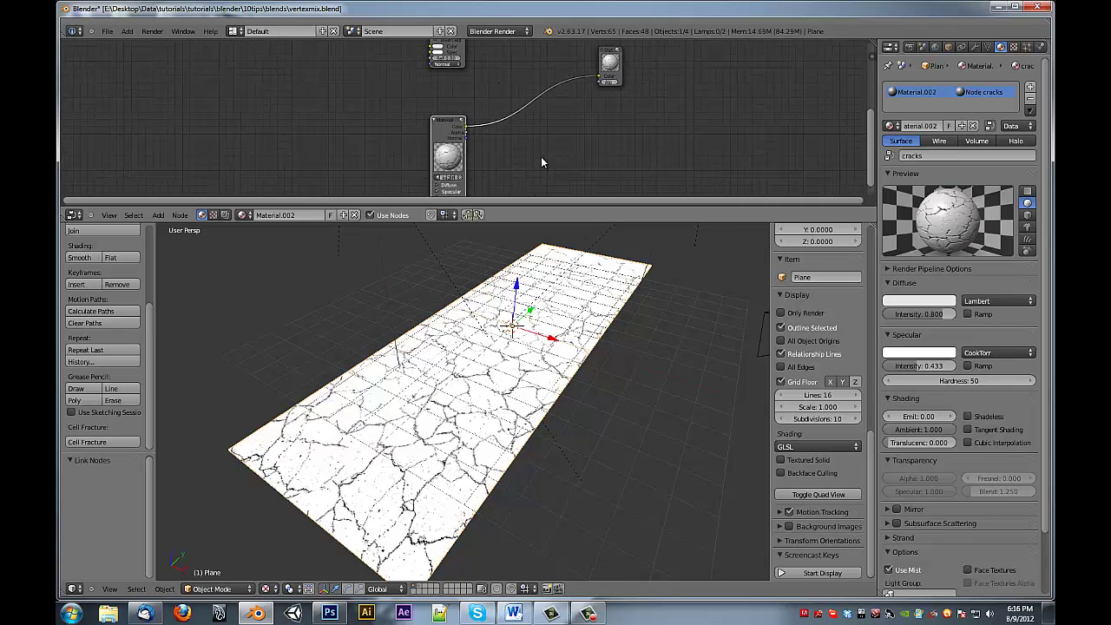
key("shift+a")
mouse_move(512, 148)
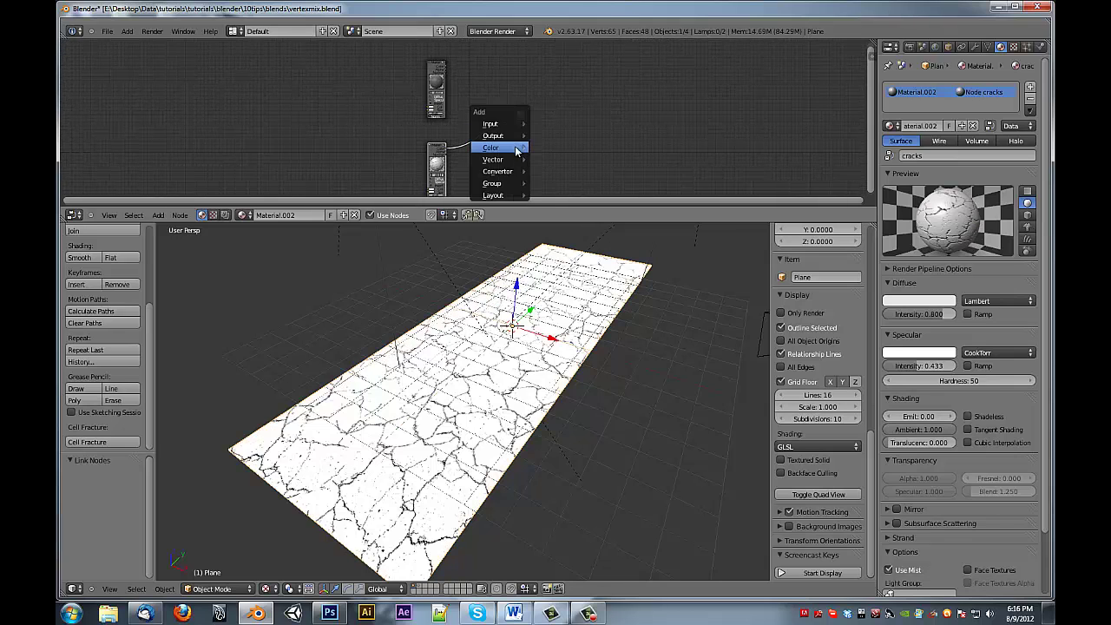
left_click(552, 148)
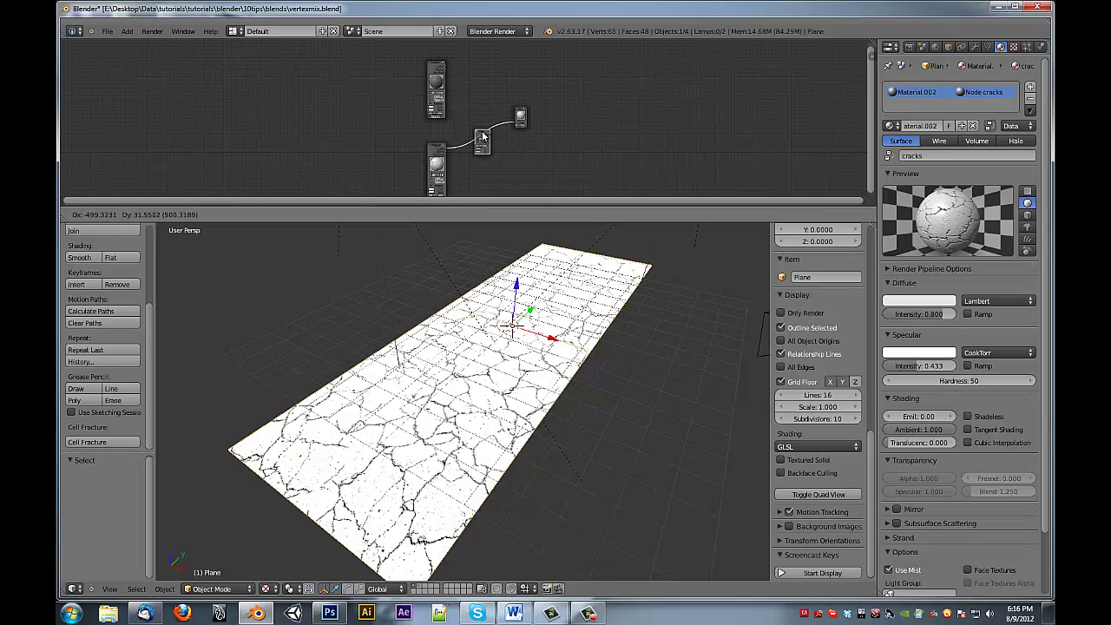
left_click(492, 130)
- Reconnect the cracks material to the Mix node's Color2 and link the road material's Color output to Color1
scroll(482, 102, "up", 3)
scroll(482, 104, "down", 3)
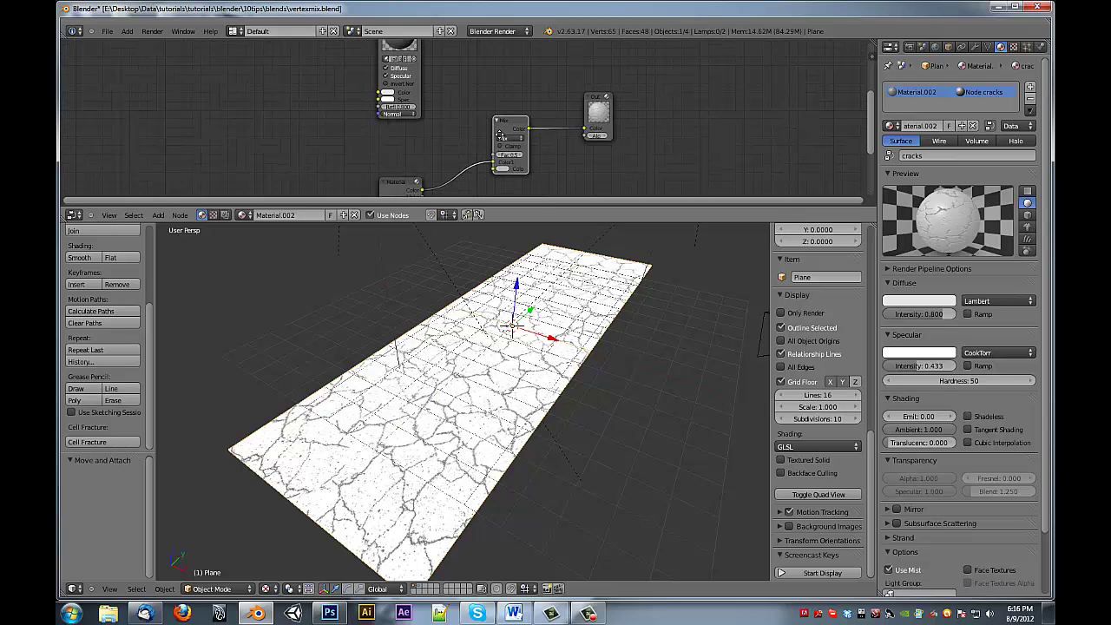
left_click_drag(489, 159, 491, 159)
middle_click_drag(491, 159, 464, 56)
left_click_drag(459, 45, 522, 178)
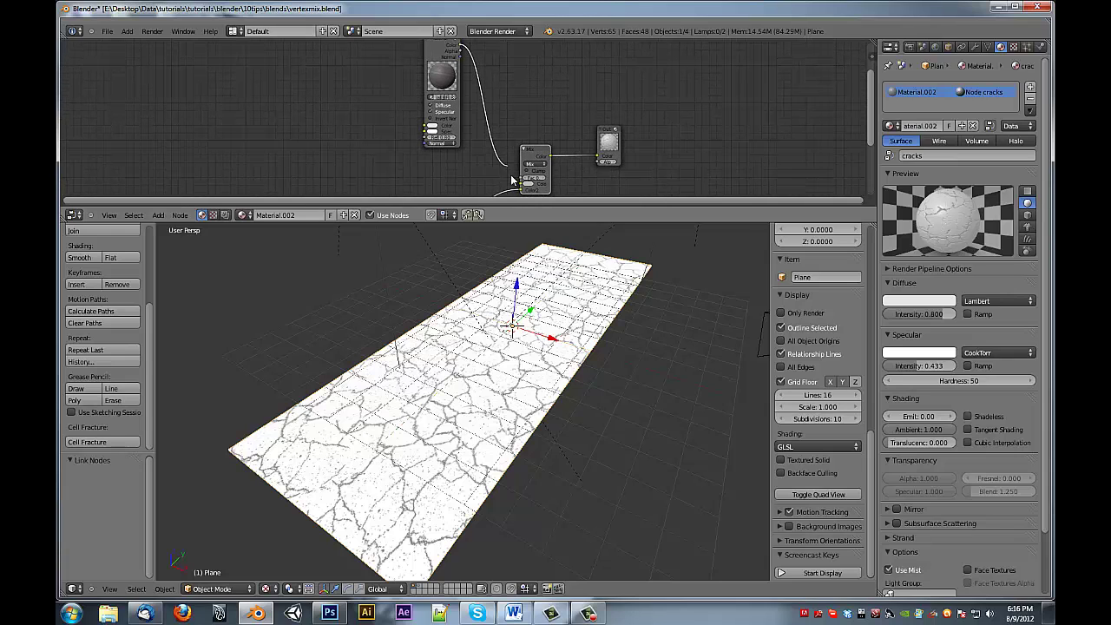
- Add a Geometry input node and place it well ahead of the two material nodes
middle_click_drag(432, 150, 512, 114)
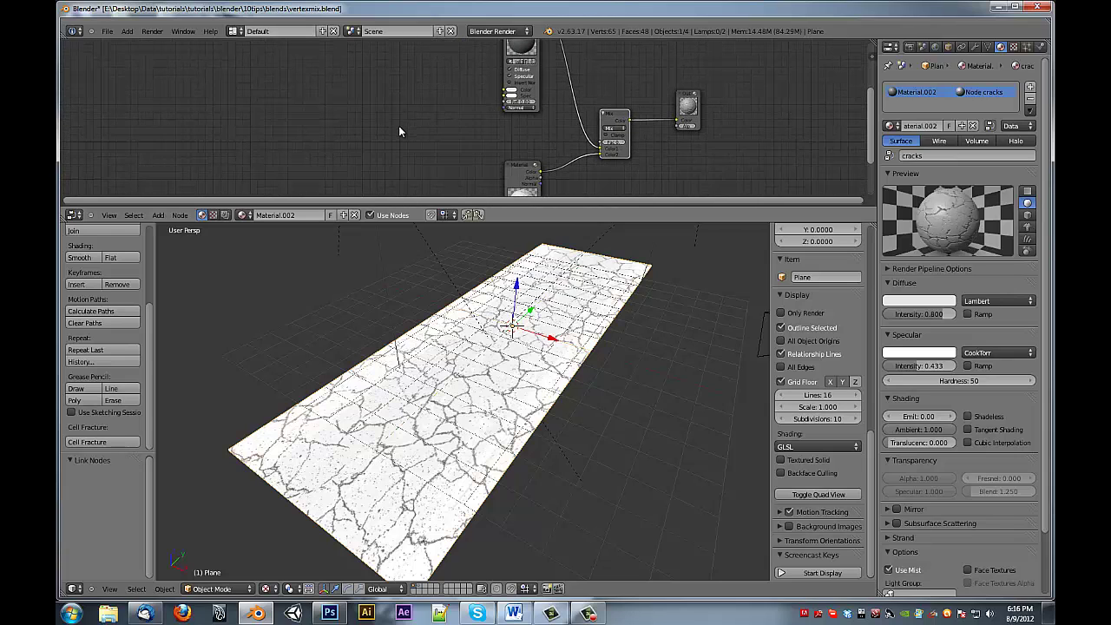
key("shift+a")
mouse_move(378, 104)
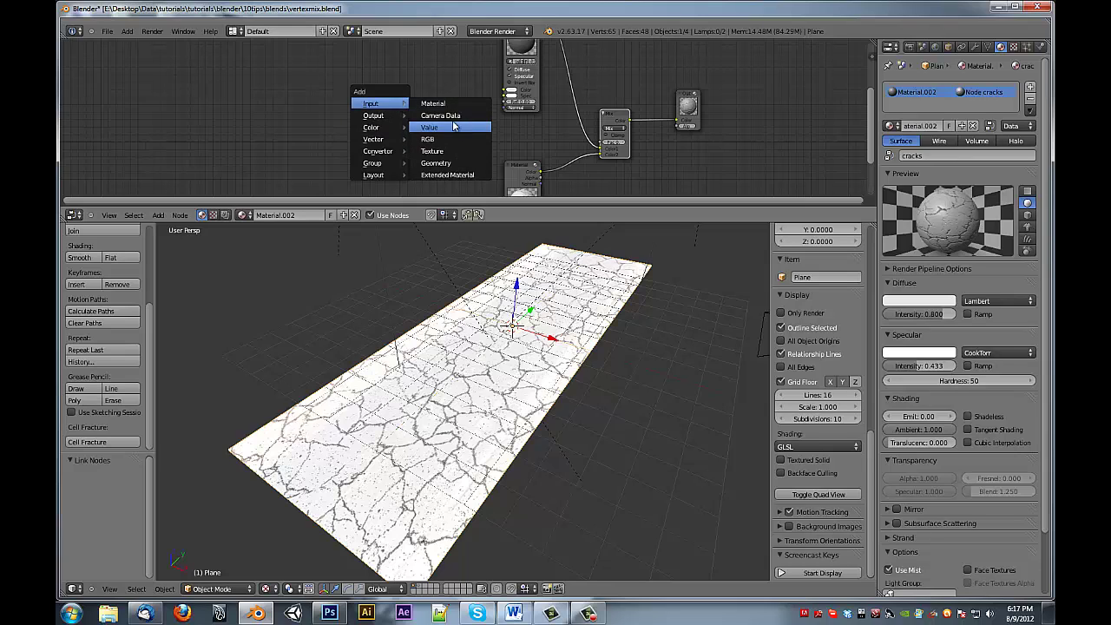
left_click(435, 162)
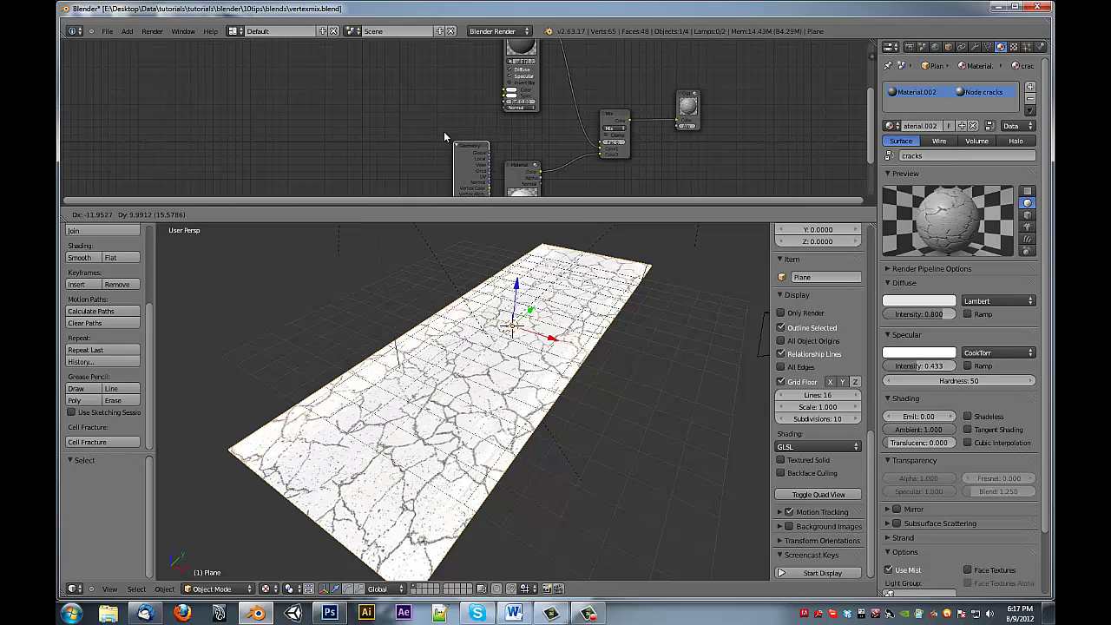
left_click(335, 112)
- Set the Geometry node's layers to UVMap and Col, and connect its Vertex Color output to the Mix node's Fac
left_click(357, 165)
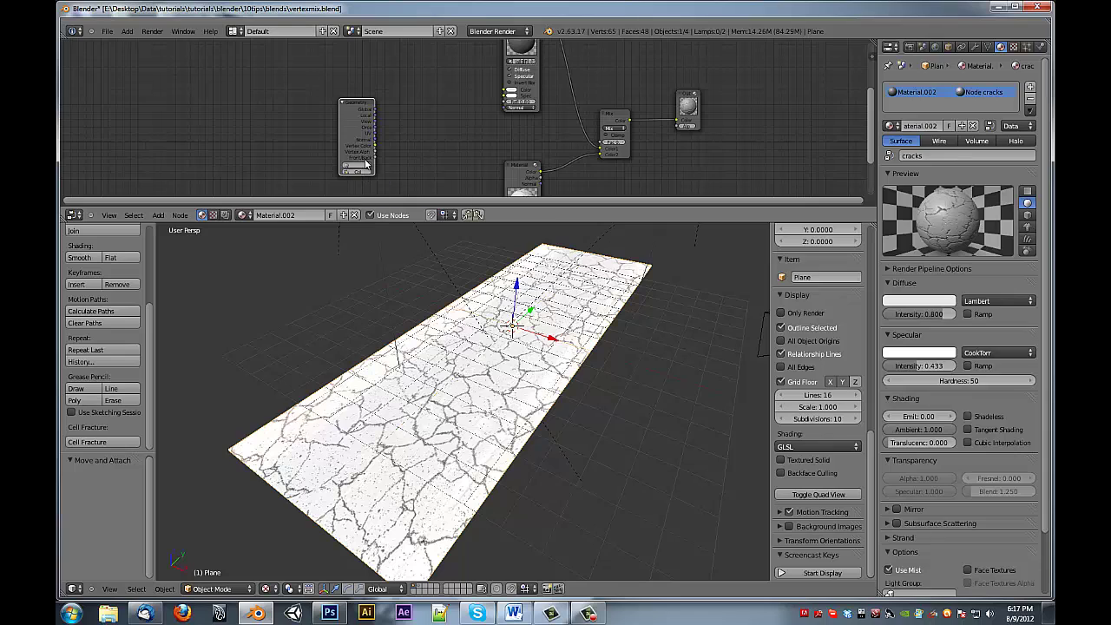
left_click(359, 165)
left_click(363, 177)
left_click_drag(534, 128, 600, 142)
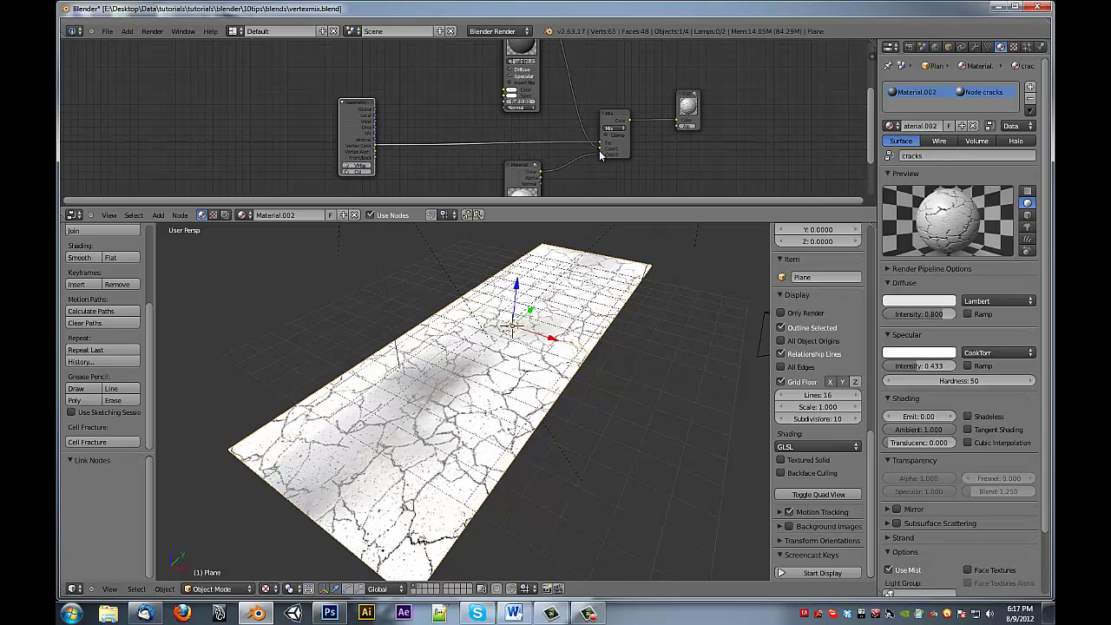
- Add an Invert node on the link between the Geometry node's Vertex Color and the Mix node's factor
middle_click_drag(509, 341, 496, 383)
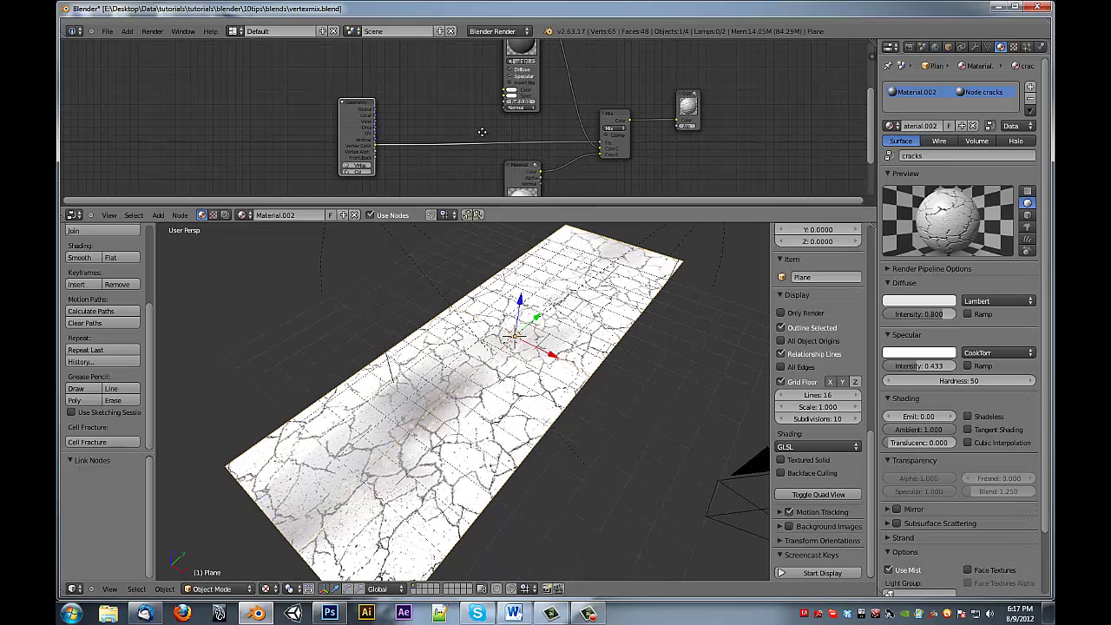
middle_click_drag(463, 139, 461, 129)
key("shift+a")
mouse_move(452, 161)
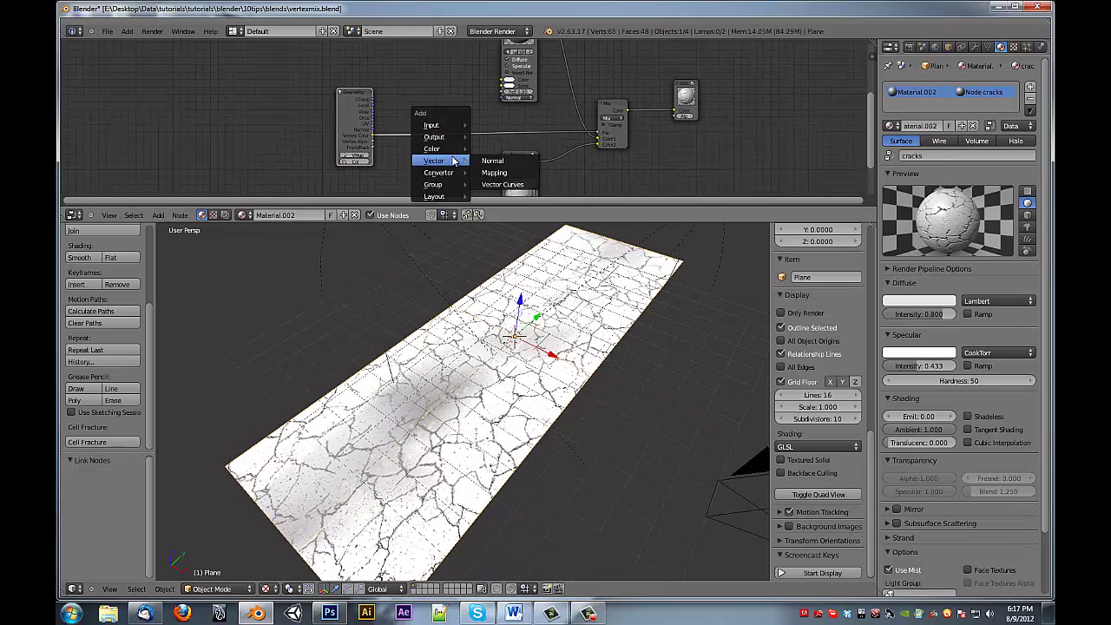
left_click(498, 174)
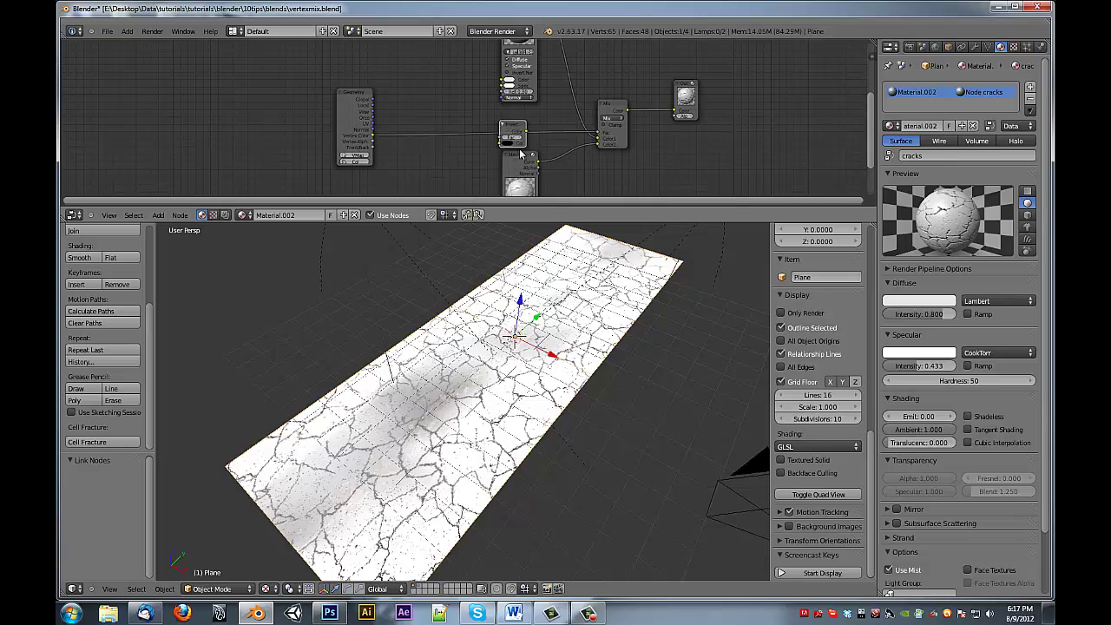
left_click(510, 132)
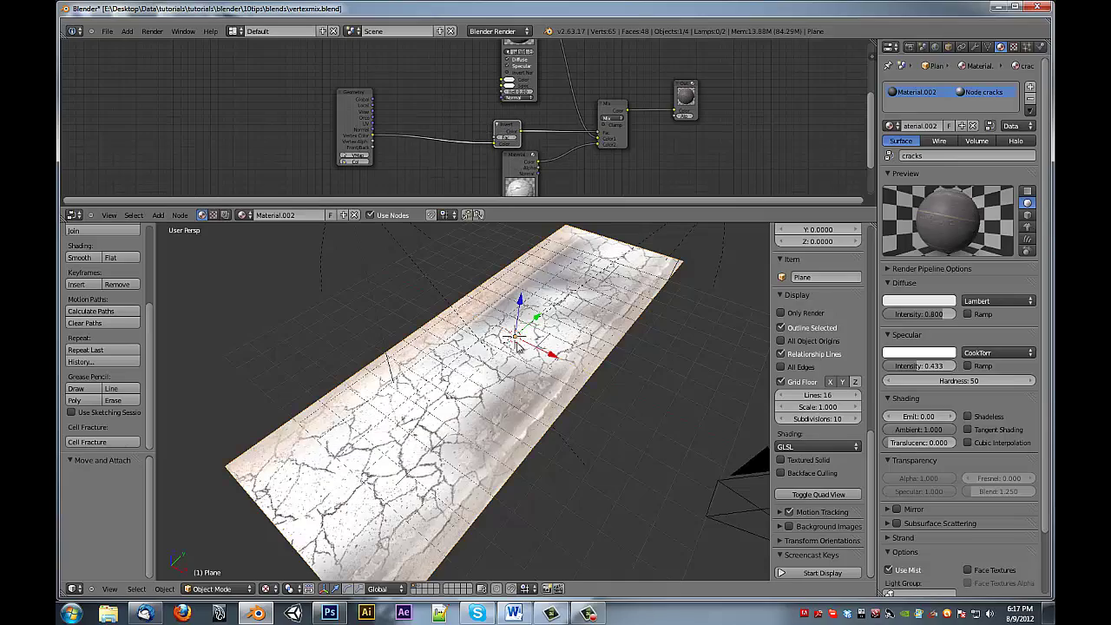
- Change the Mix node's blending mode to Multiply
middle_click_drag(516, 345, 513, 382)
left_click(613, 118)
left_click(626, 142)
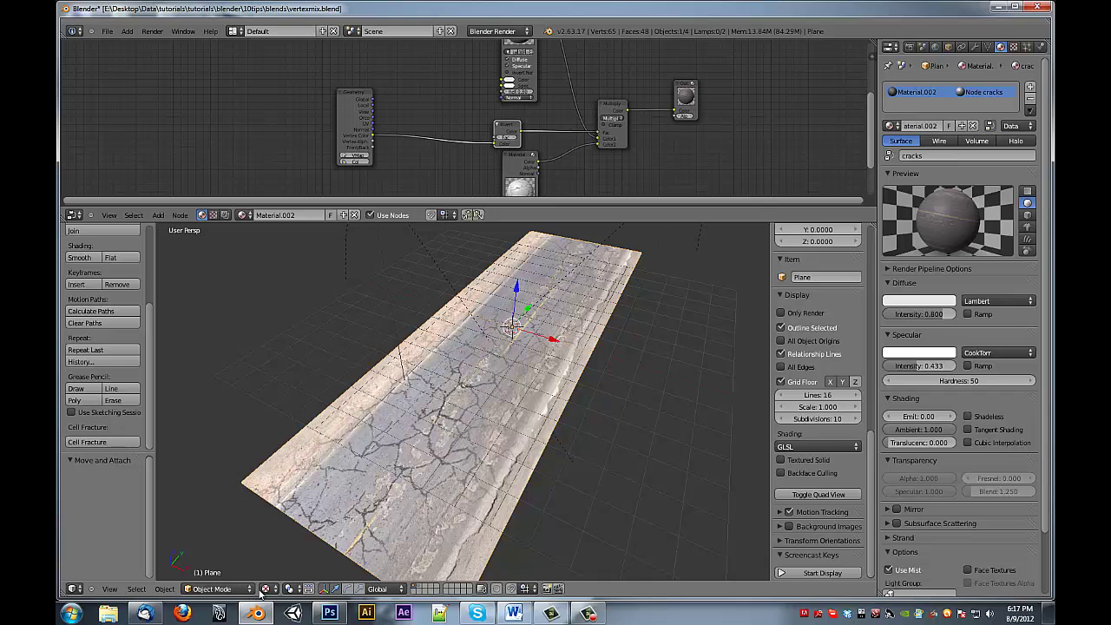
- Switch the plane to Vertex Paint mode and set the brush to white with a strength of 1.000
left_click(230, 587)
left_click(241, 537)
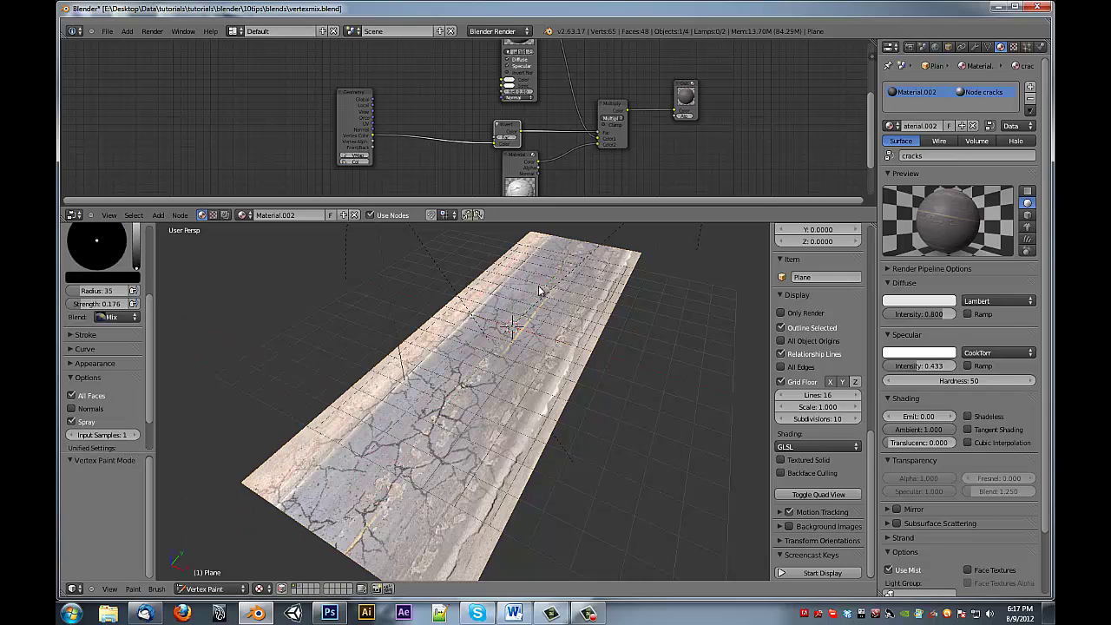
left_click_drag(136, 263, 132, 181)
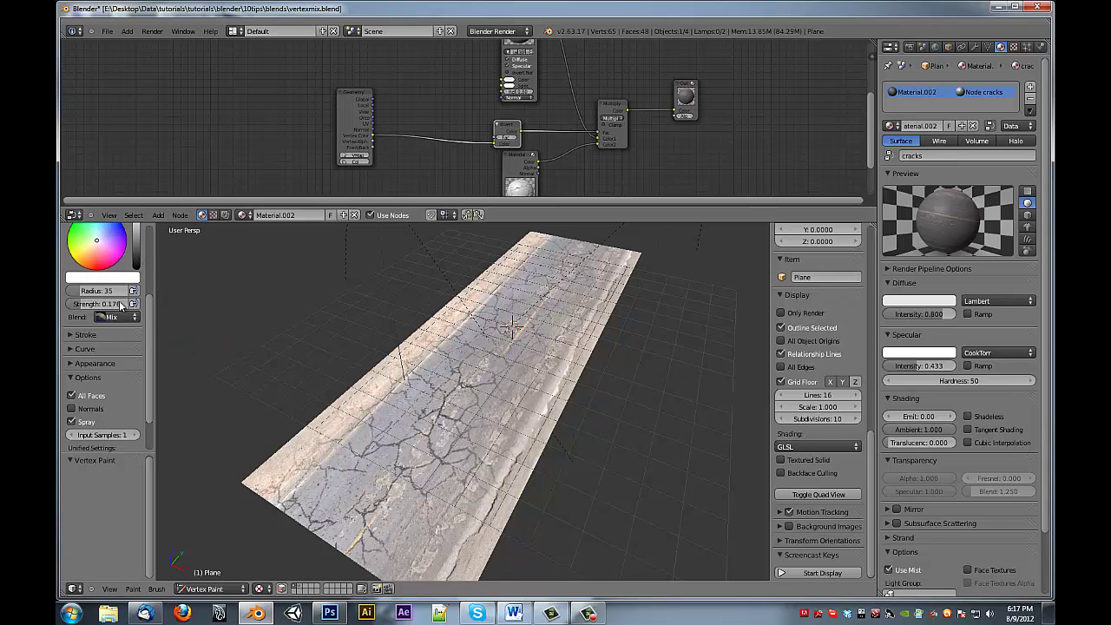
left_click_drag(121, 305, 335, 326)
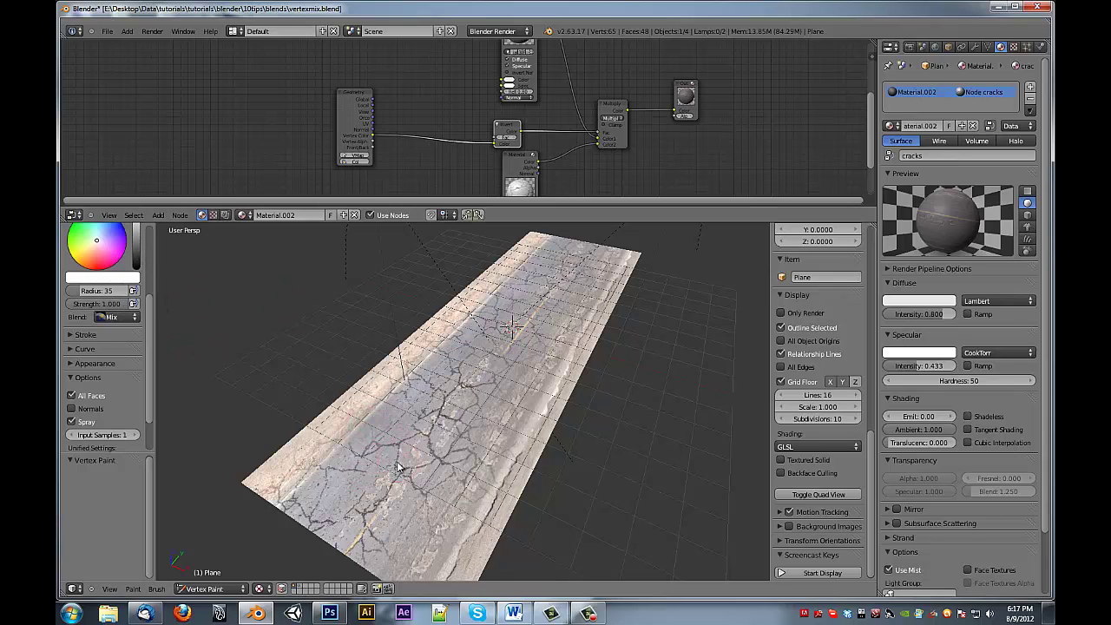
- Paint white over the cracked areas in the near half of the road to remove cracks there
mouse_move(398, 467)
left_mouse_down()
mouse_move(300, 475)
mouse_move(475, 434)
left_mouse_up()
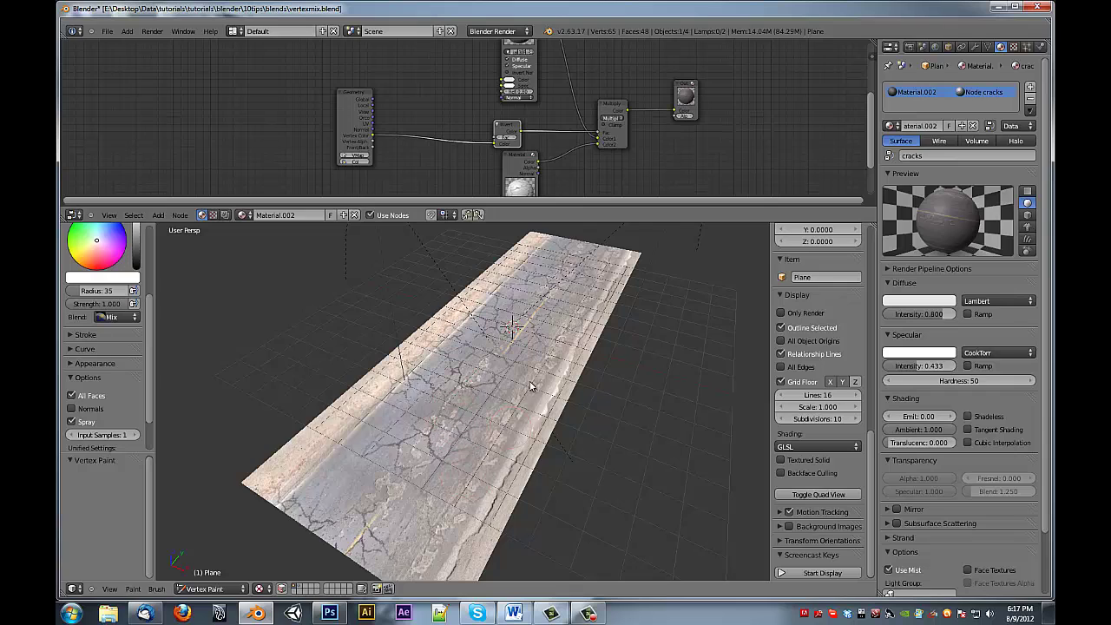
middle_click_drag(535, 371, 485, 385)
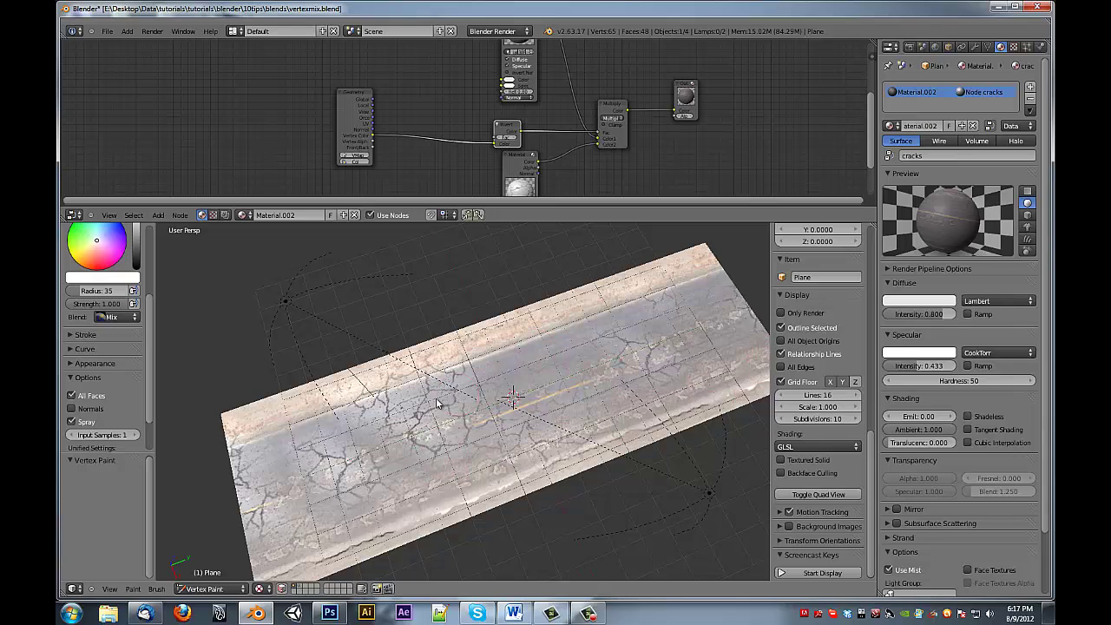
mouse_move(369, 418)
left_mouse_down()
mouse_move(474, 376)
mouse_move(408, 448)
left_mouse_up()
key("shift+a")
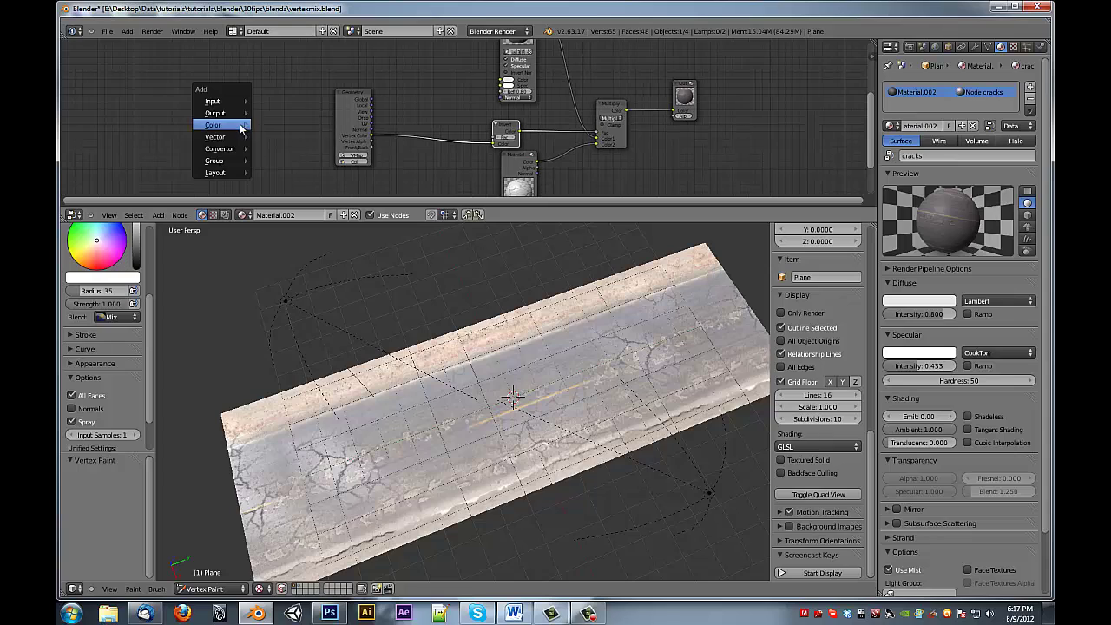
mouse_move(232, 102)
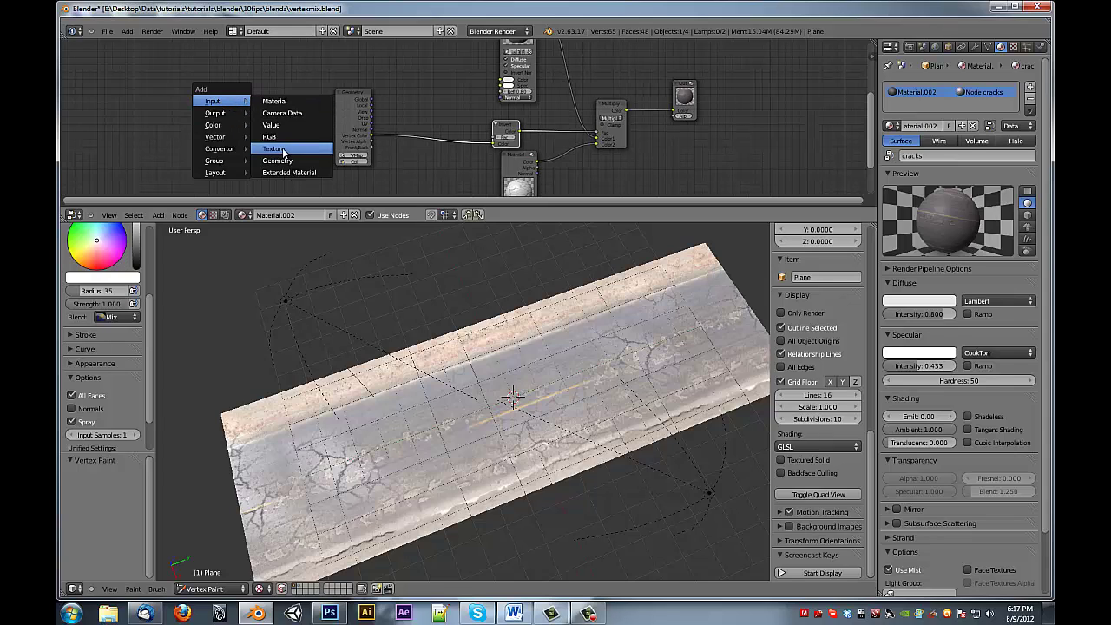
left_click(283, 153)
key("x")
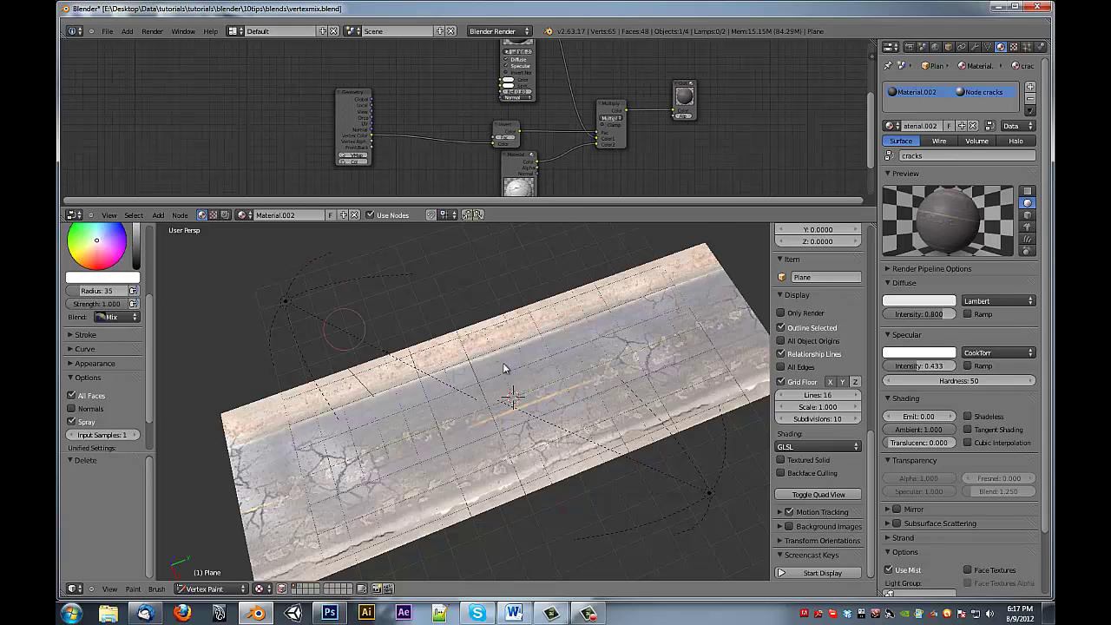
- Set the brush color to black and paint cracks onto the middle of the road around the yellow line
mouse_move(508, 367)
middle_mouse_down()
mouse_move(491, 360)
mouse_move(579, 319)
mouse_move(412, 373)
middle_mouse_up()
left_click_drag(135, 260, 138, 290)
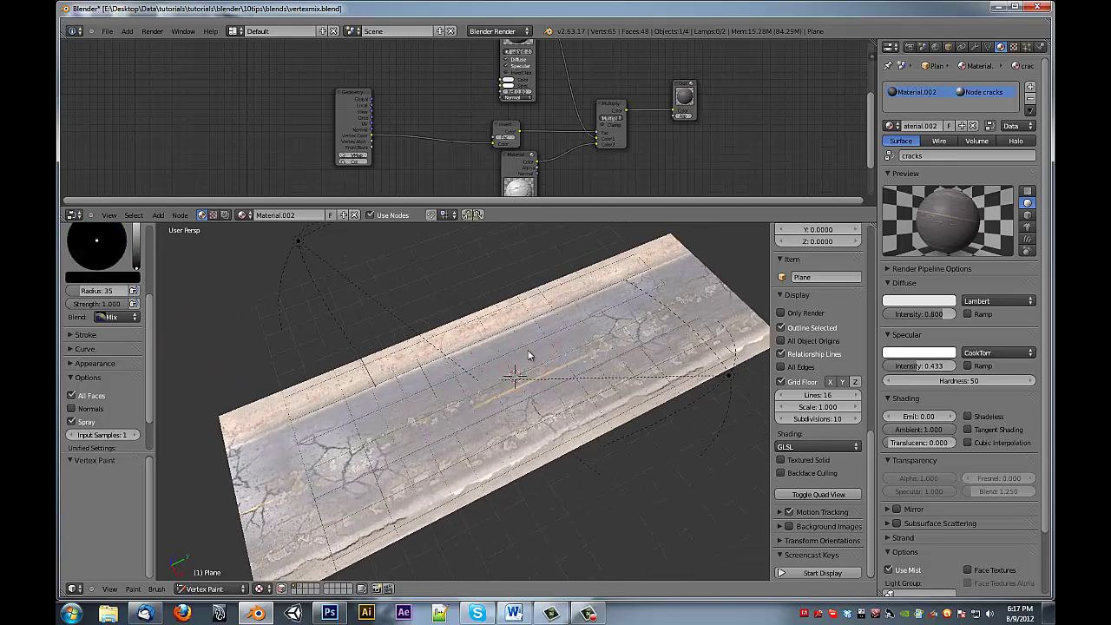
scroll(603, 338, "down", 5)
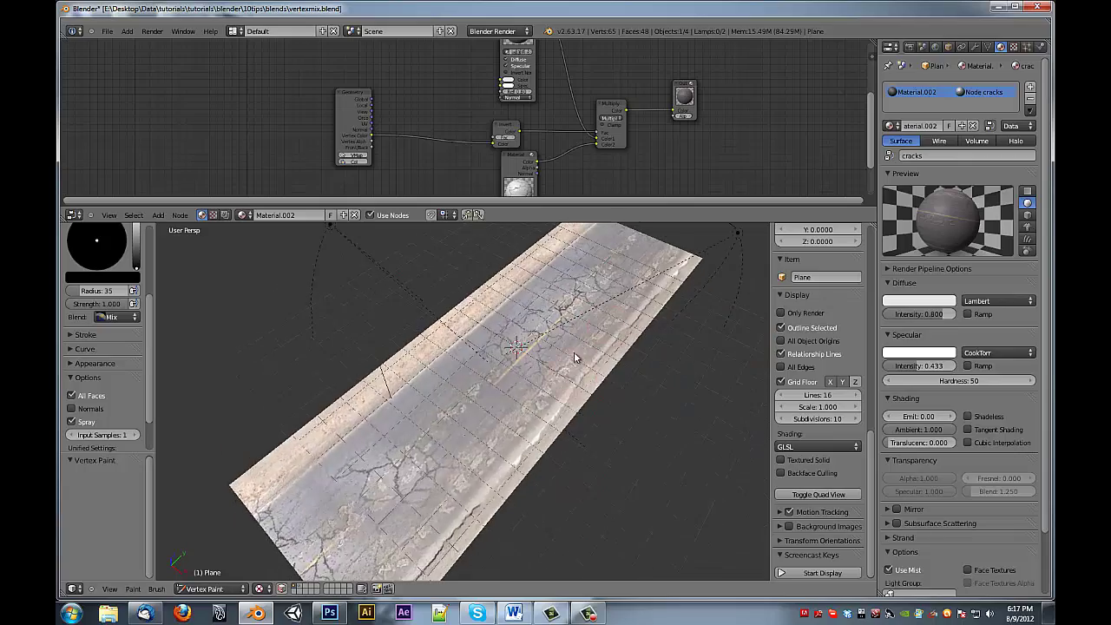
middle_click_drag(602, 309, 551, 356)
scroll(564, 382, "up", 8)
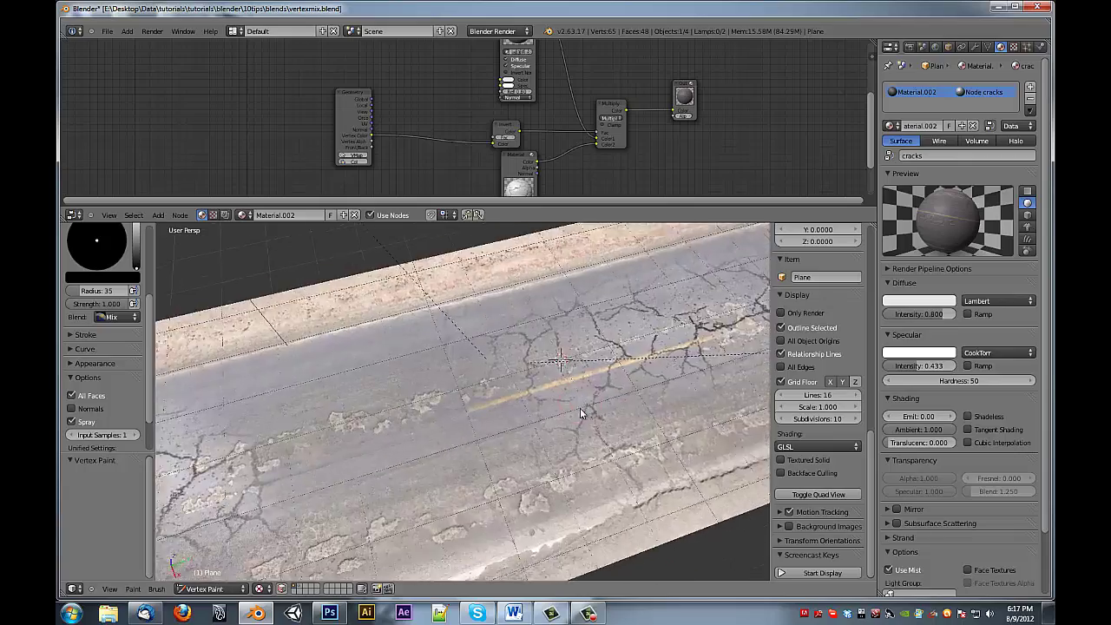
middle_click_drag(560, 422, 593, 408)
scroll(593, 409, "down", 6)
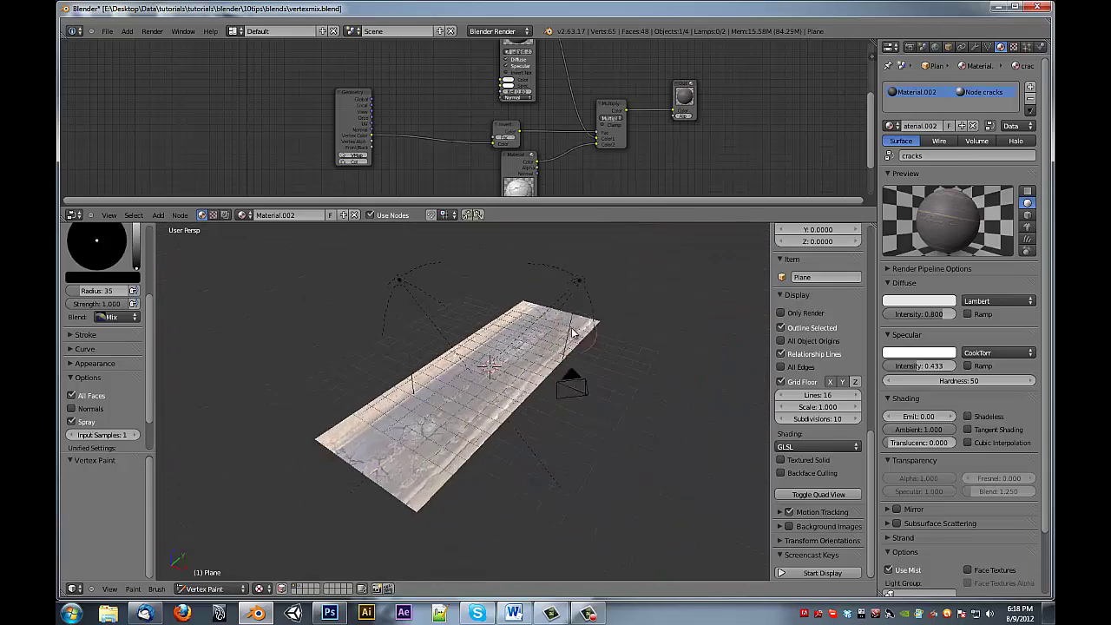
scroll(565, 375, "up", 4)
scroll(561, 387, "down", 1)
- Reopen the saved vertexmix.blend file and examine its road material's node setup on the plane
left_click(107, 31)
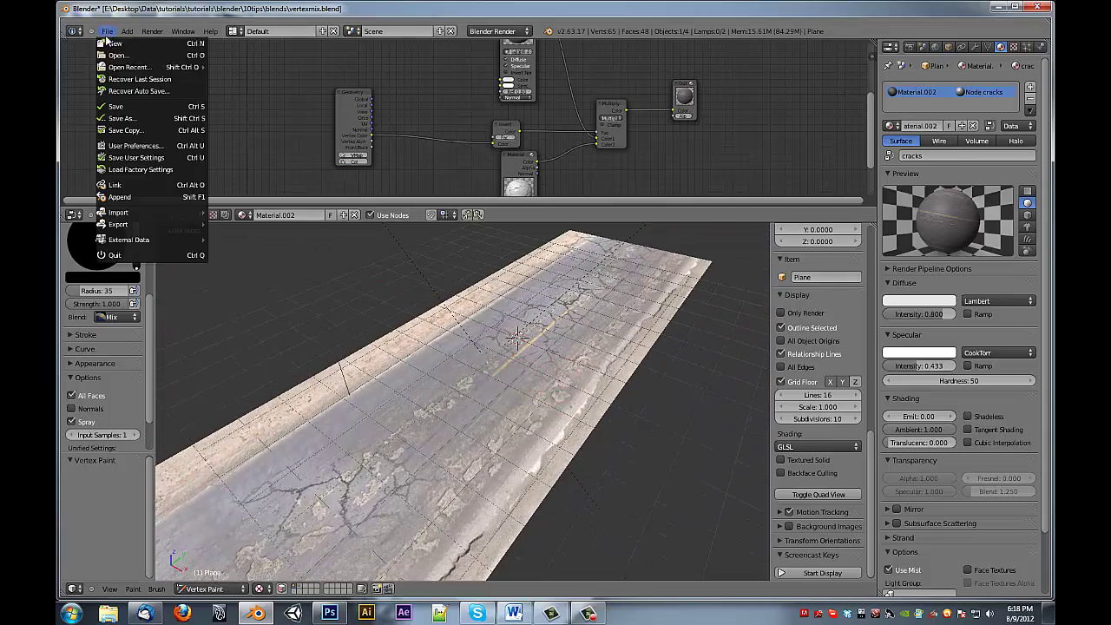
mouse_move(152, 67)
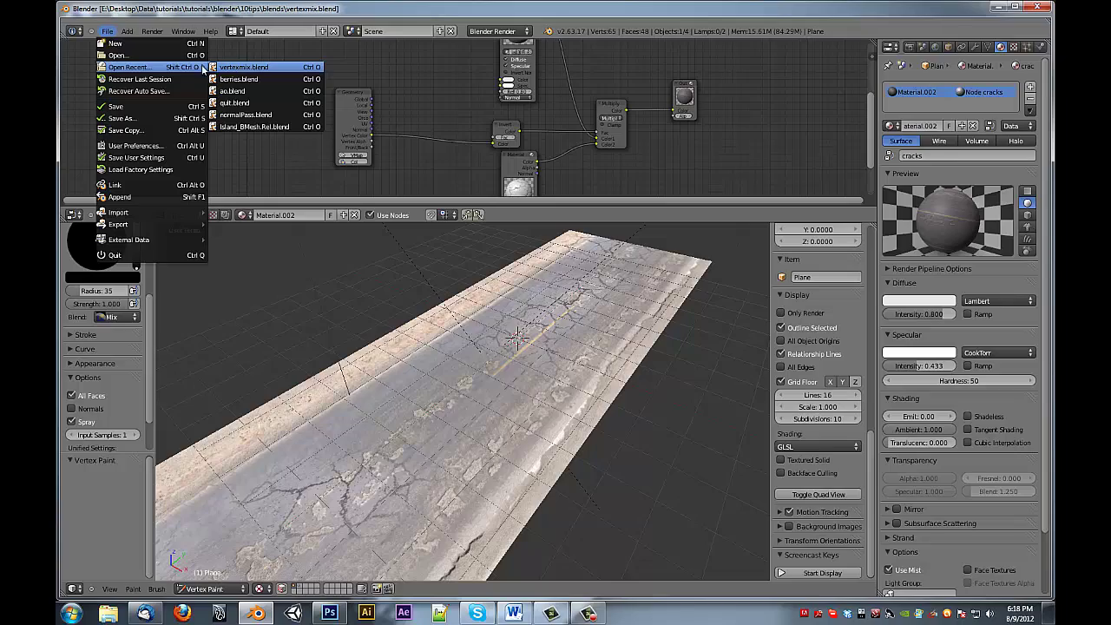
left_click(187, 79)
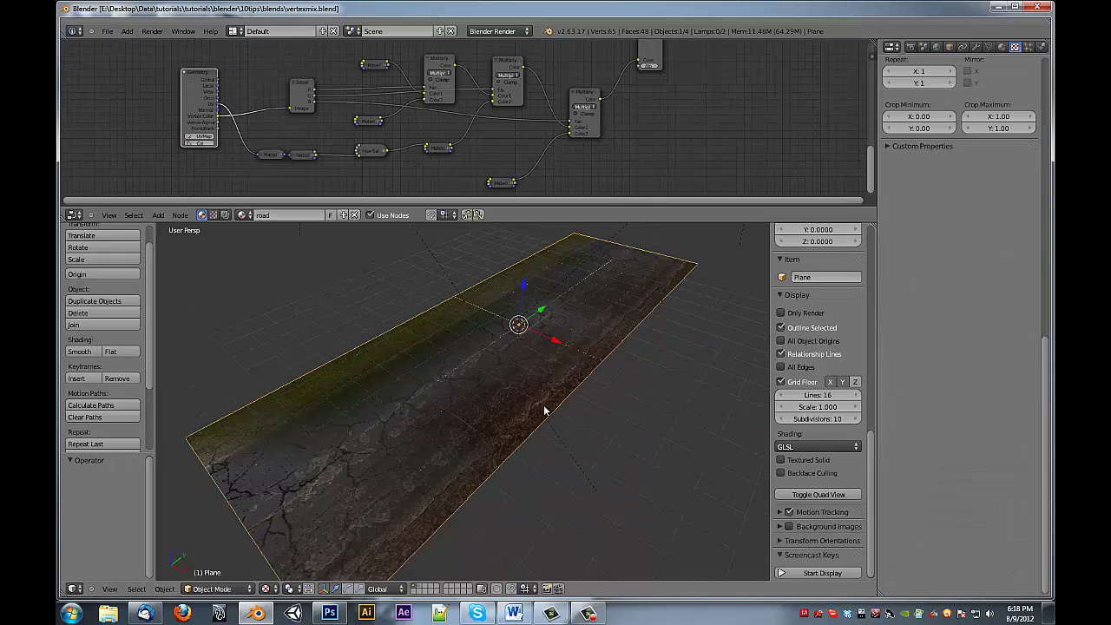
middle_click_drag(586, 379, 521, 481)
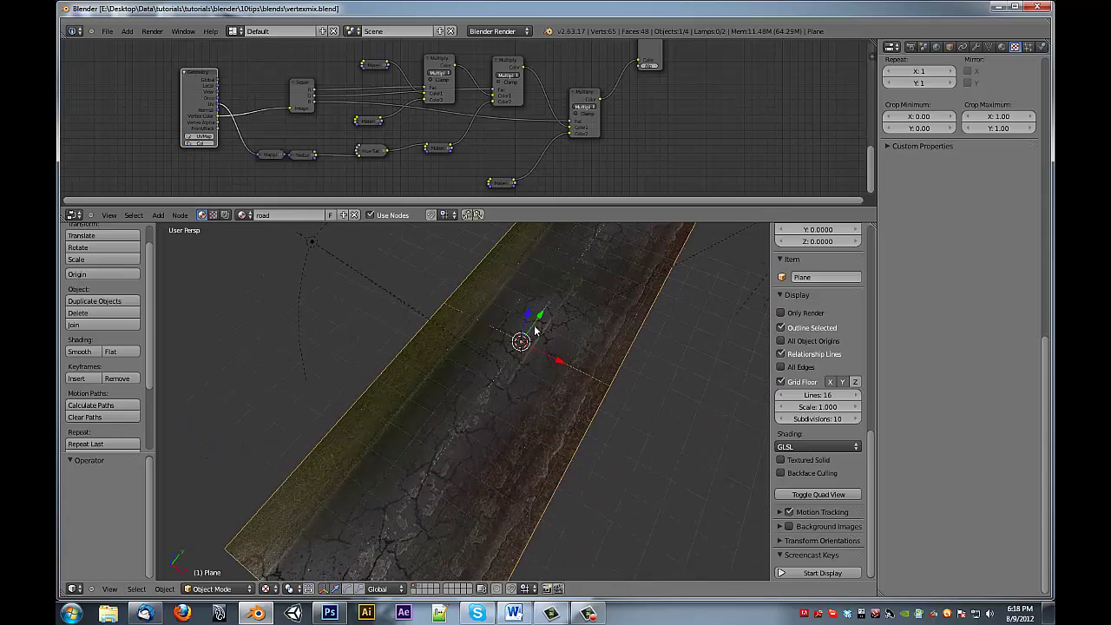
middle_click_drag(477, 113, 520, 96)
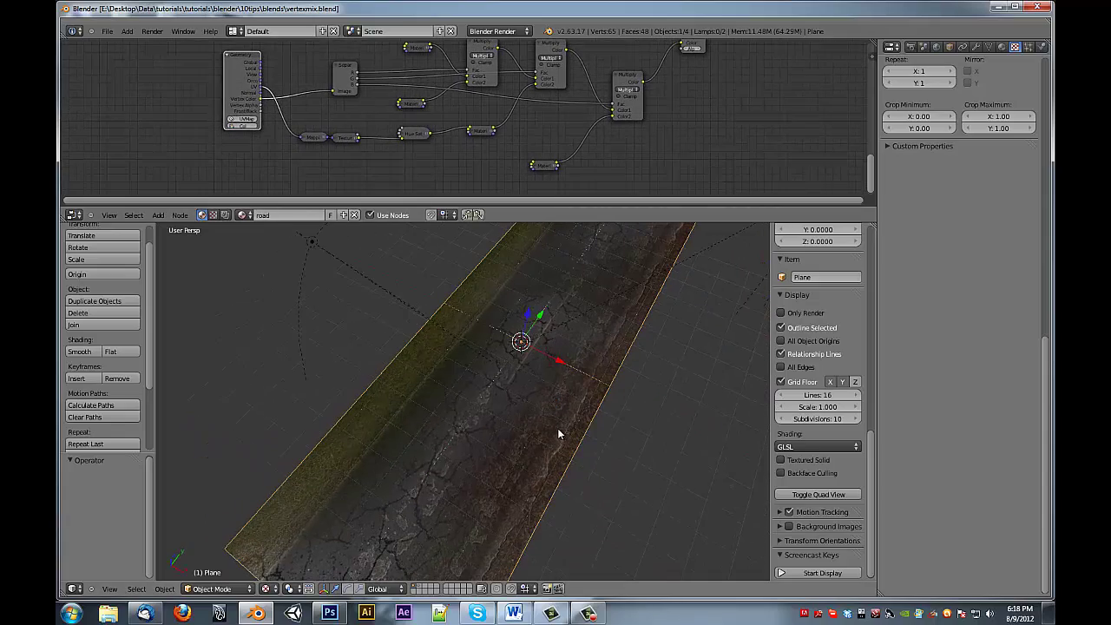
- Show the plane's mesh data with its vertex color layer and shift the Geometry and Separate RGB nodes
middle_click_drag(557, 428, 536, 412)
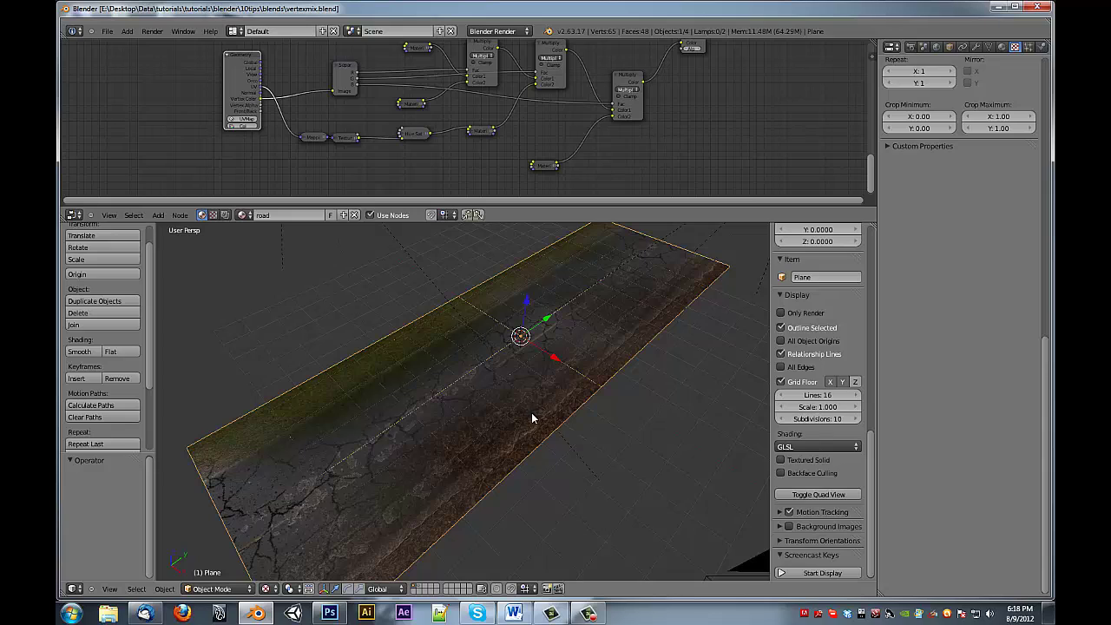
left_click(989, 47)
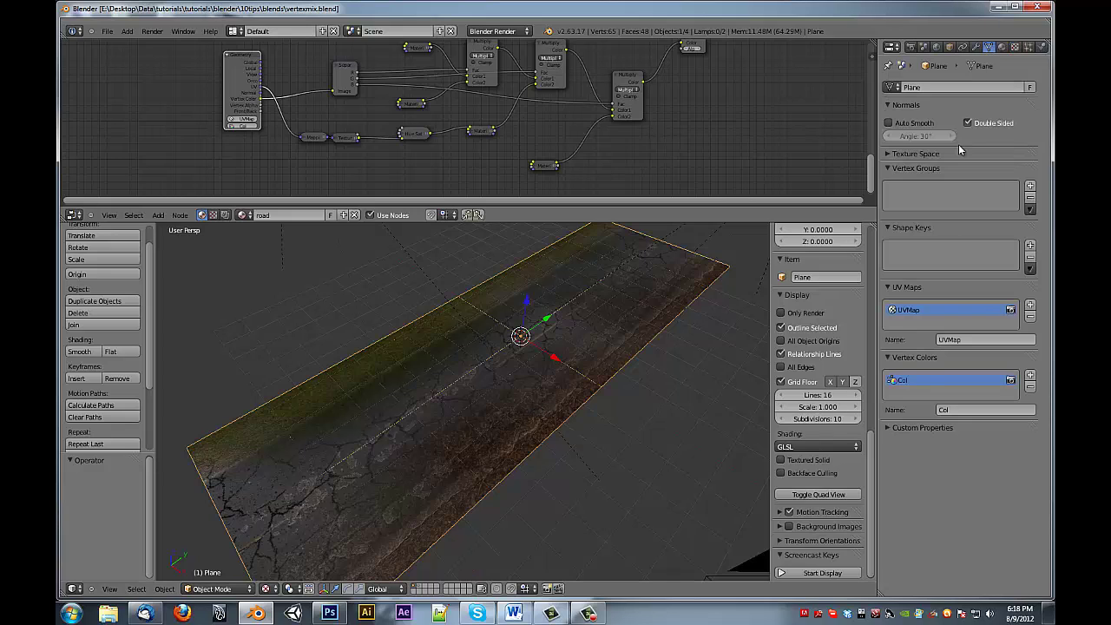
left_click_drag(251, 81, 243, 88)
left_click_drag(347, 96, 337, 115)
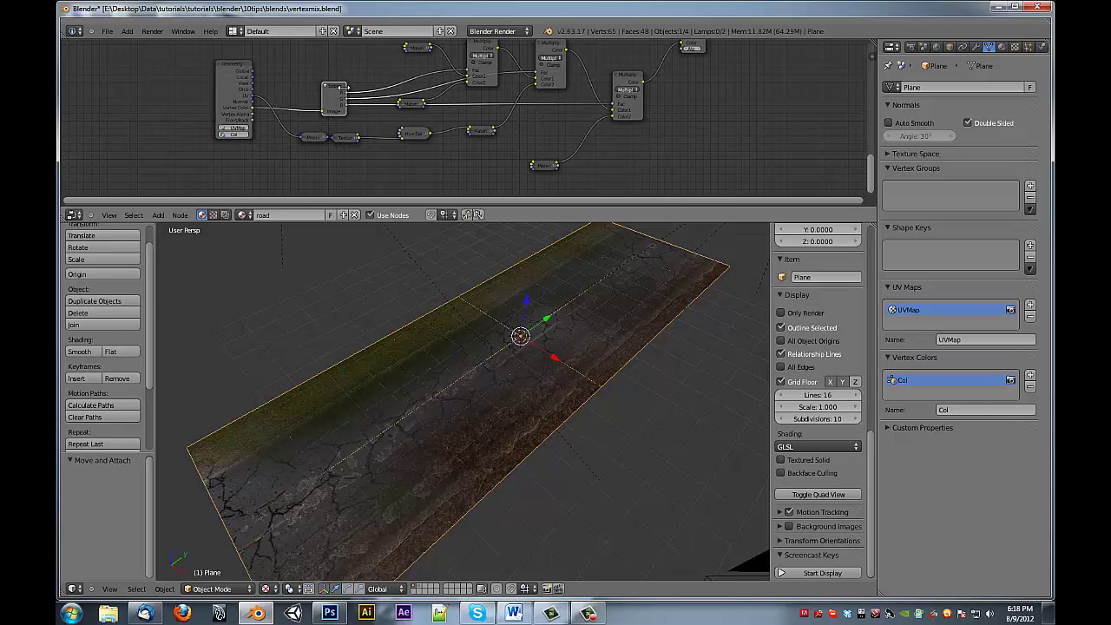
- Examine up close how the grass, cracked asphalt and dirt materials blend across the road plane
middle_click_drag(409, 62, 372, 95)
middle_click_drag(585, 294, 366, 493)
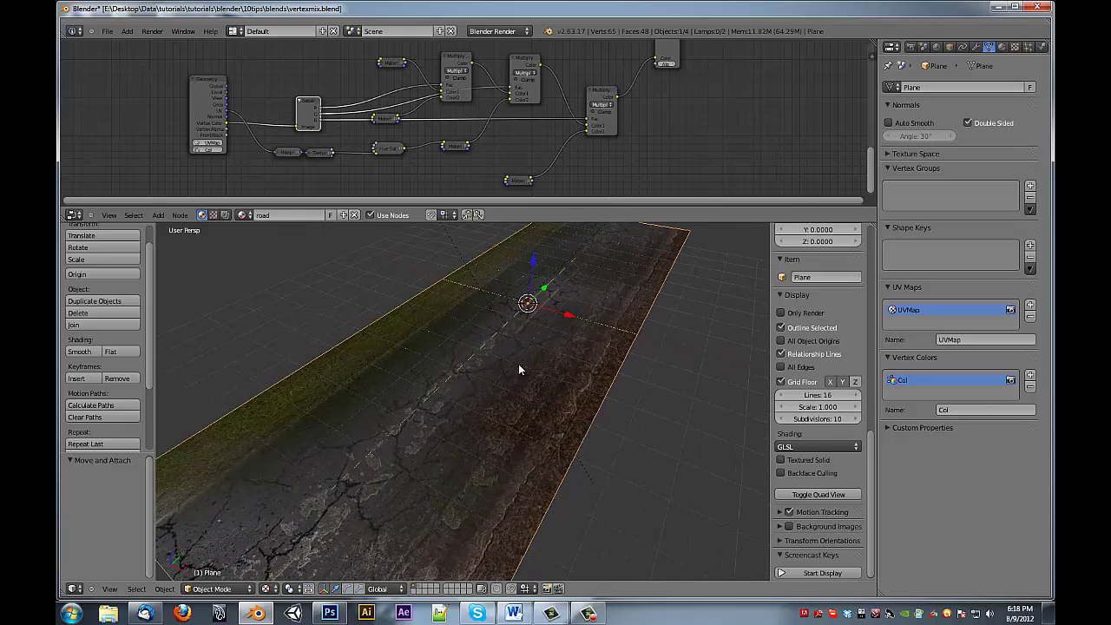
scroll(577, 446, "up", 8)
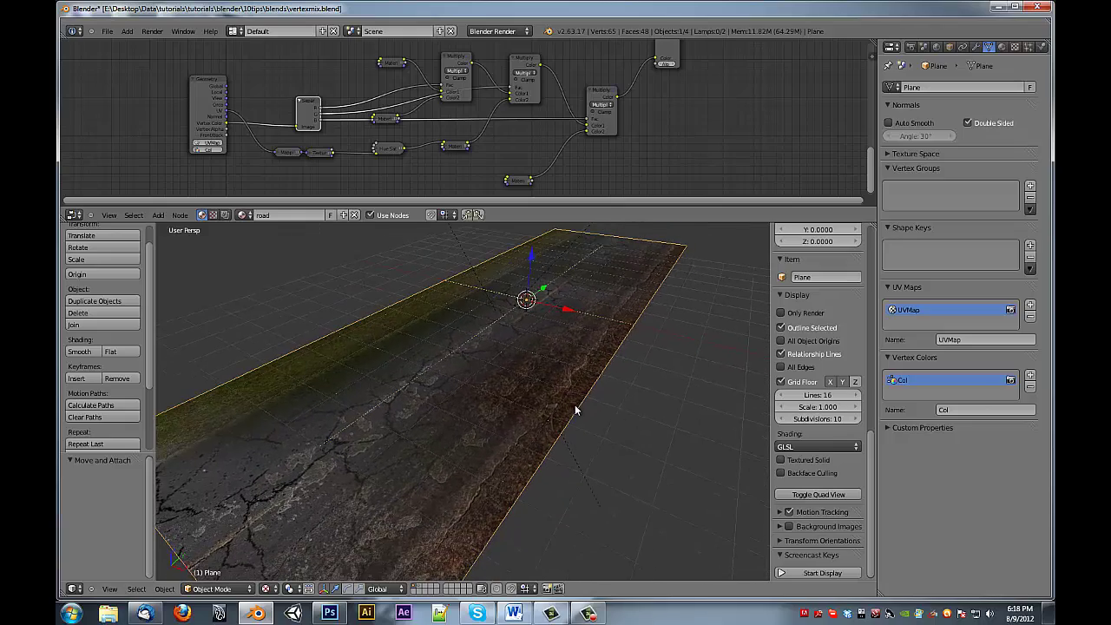
scroll(618, 444, "down", 10)
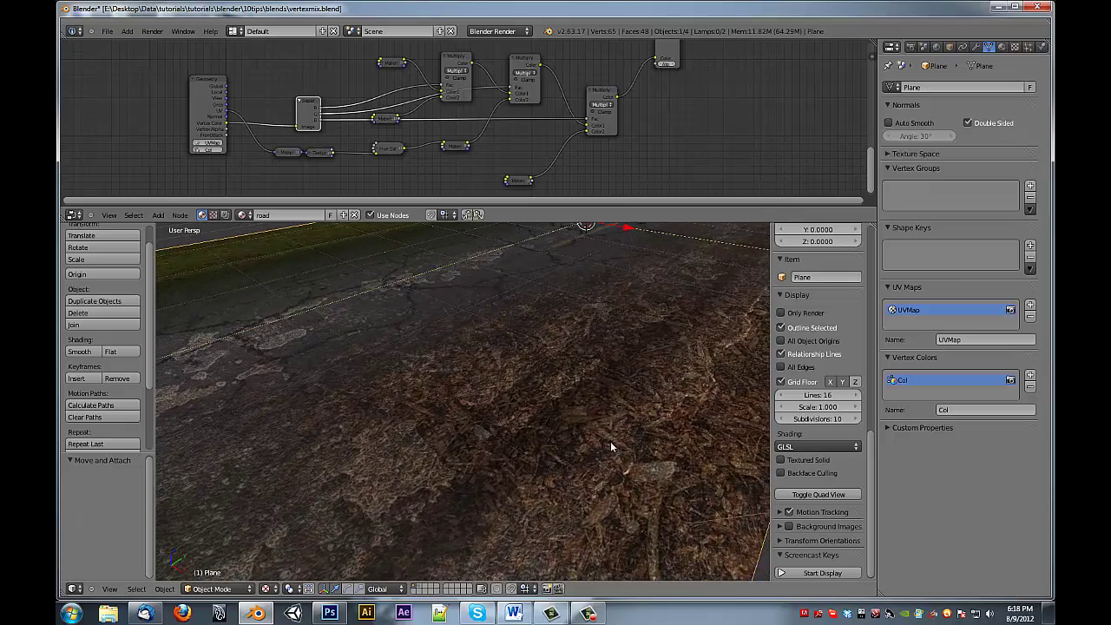
mouse_move(539, 382)
middle_mouse_down()
mouse_move(601, 290)
mouse_move(542, 383)
mouse_move(530, 359)
mouse_move(566, 330)
mouse_move(529, 381)
middle_mouse_up()
scroll(525, 387, "up", 6)
scroll(521, 391, "down", 5)
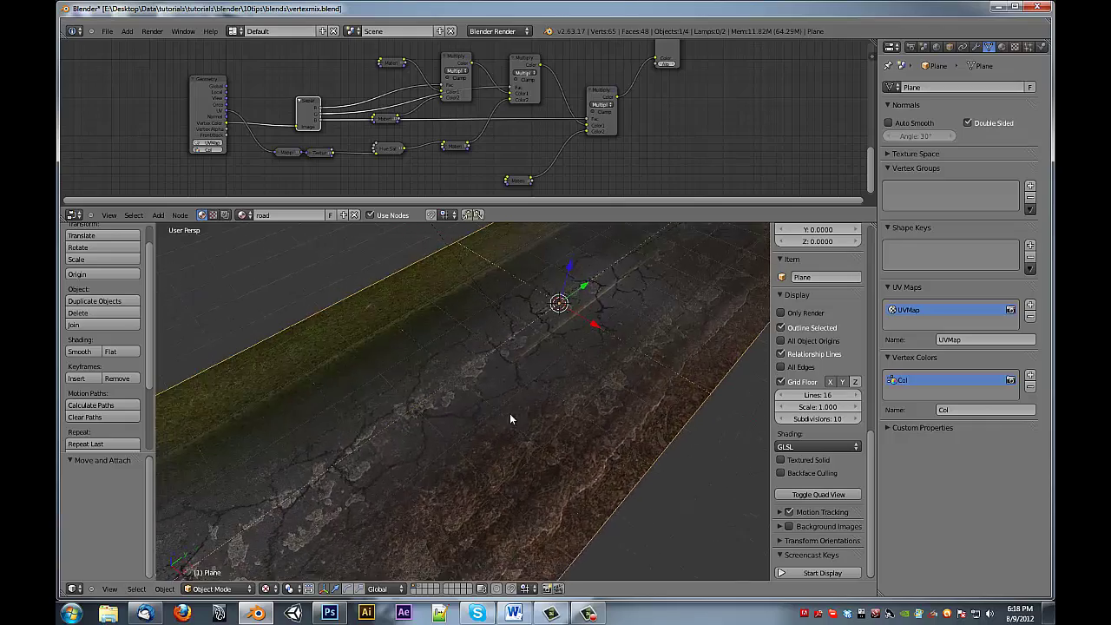
- Switch the plane to Vertex Paint mode and compare its textured display with the solid display of the vertex colors
left_click(234, 589)
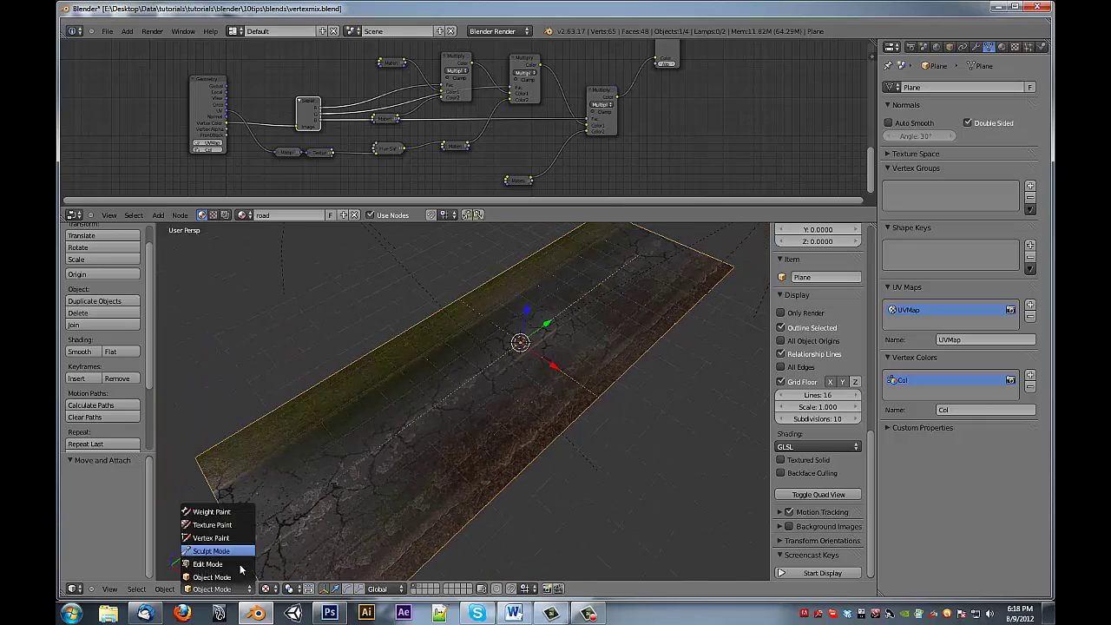
left_click(228, 538)
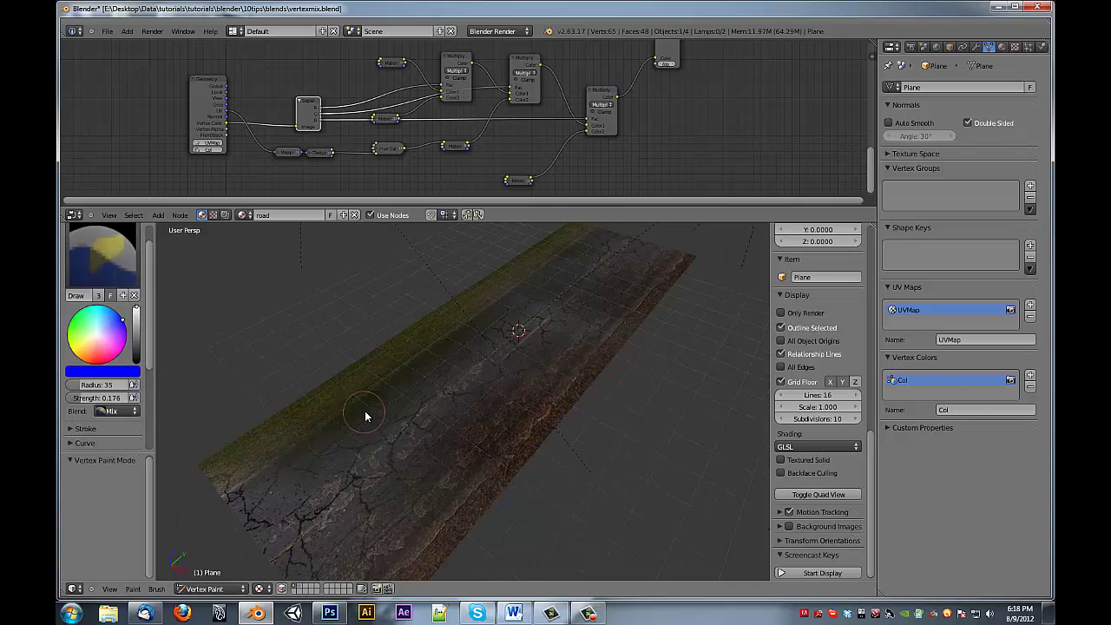
middle_click_drag(380, 411, 396, 404)
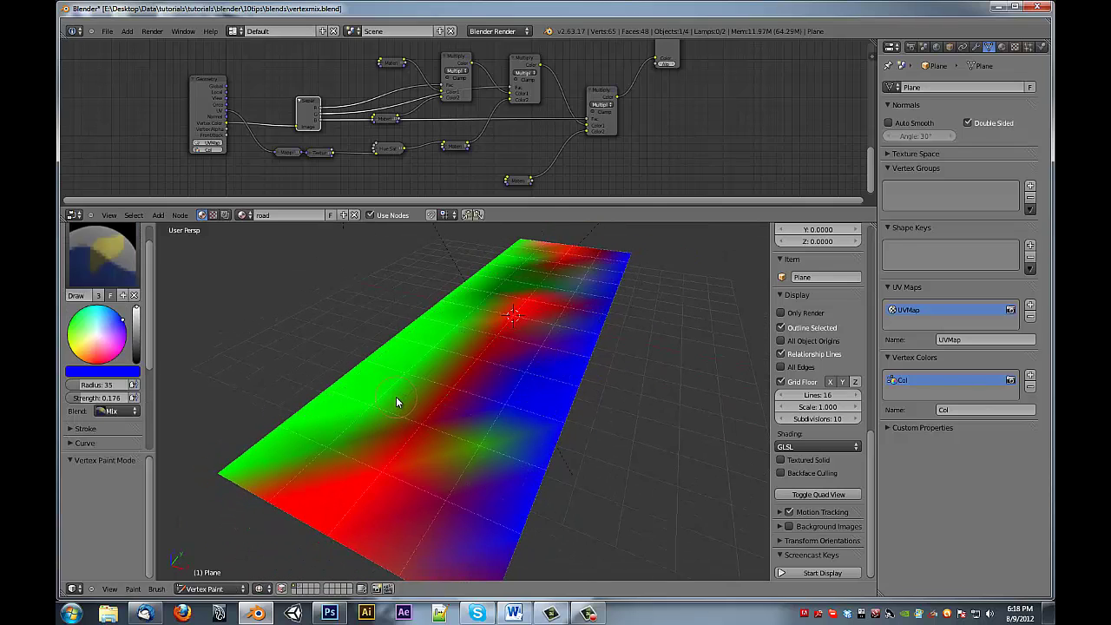
key("alt+z")
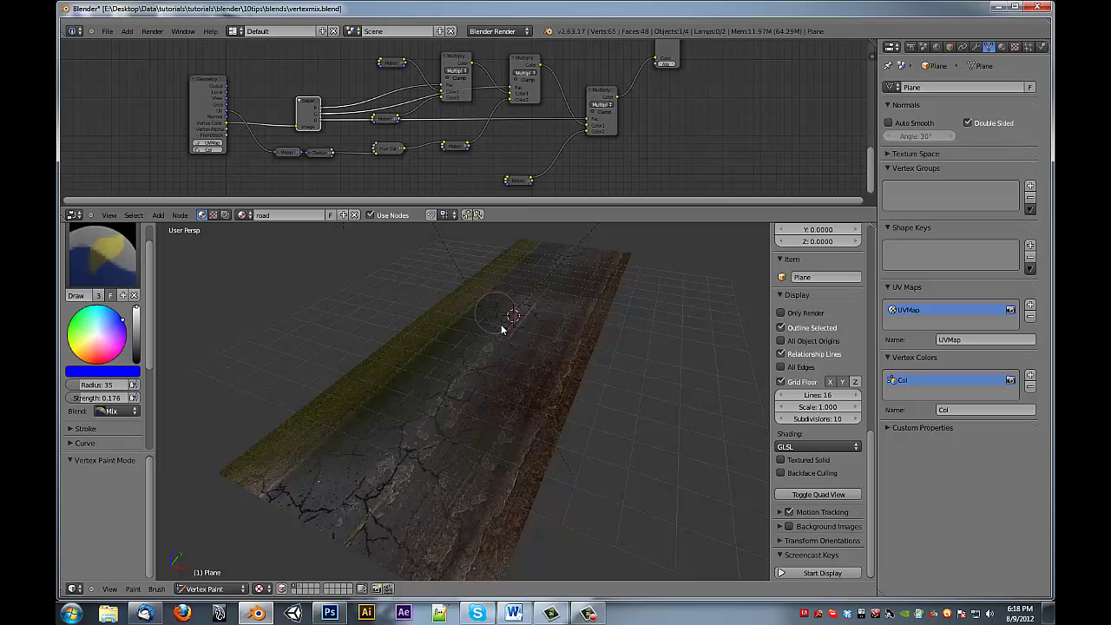
key("alt+z")
middle_click_drag(483, 387, 431, 424)
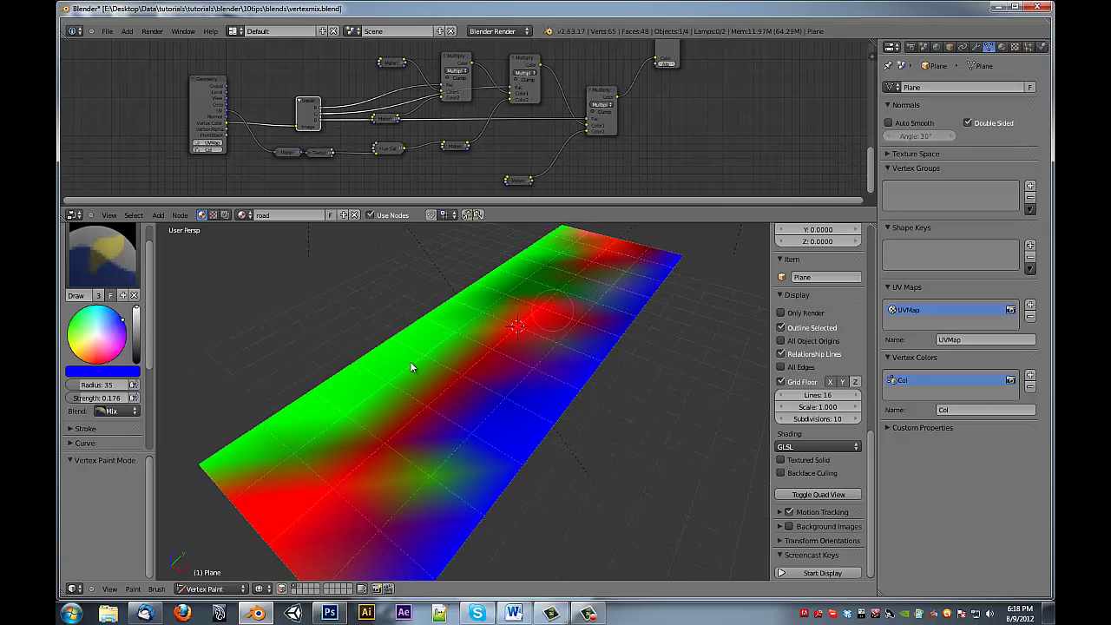
- Paint blue over the dirt side and part of the green grass edge, continuing the strokes along the road in textured display
left_click(118, 374)
left_click(110, 376)
mouse_move(590, 303)
left_mouse_down()
mouse_move(610, 293)
mouse_move(525, 378)
left_mouse_up()
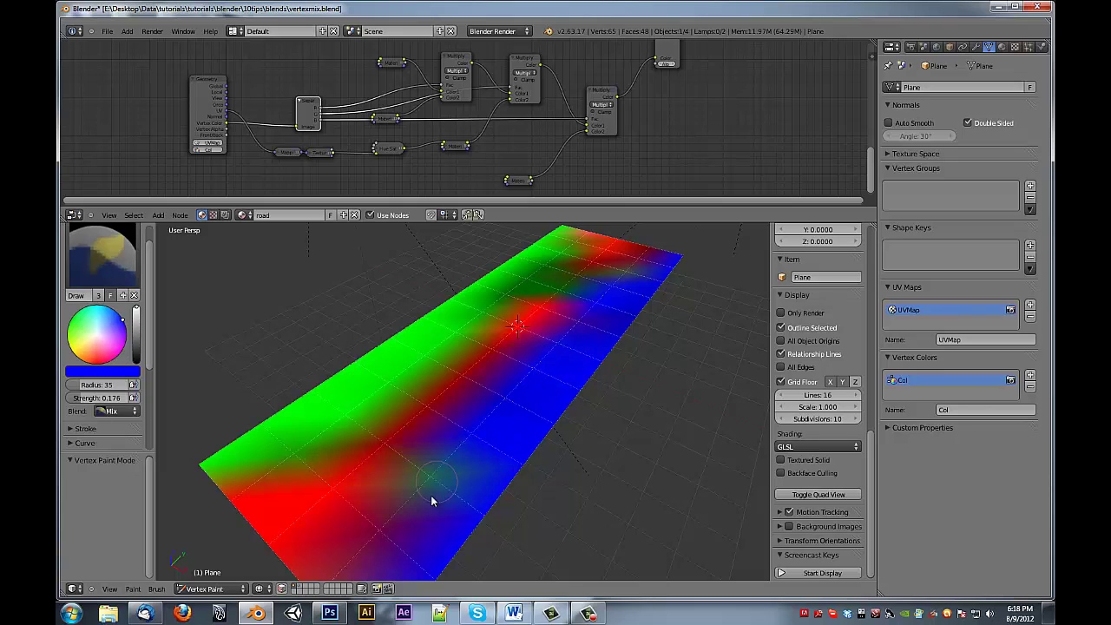
mouse_move(339, 387)
left_mouse_down()
mouse_move(422, 332)
mouse_move(393, 348)
mouse_move(475, 257)
left_mouse_up()
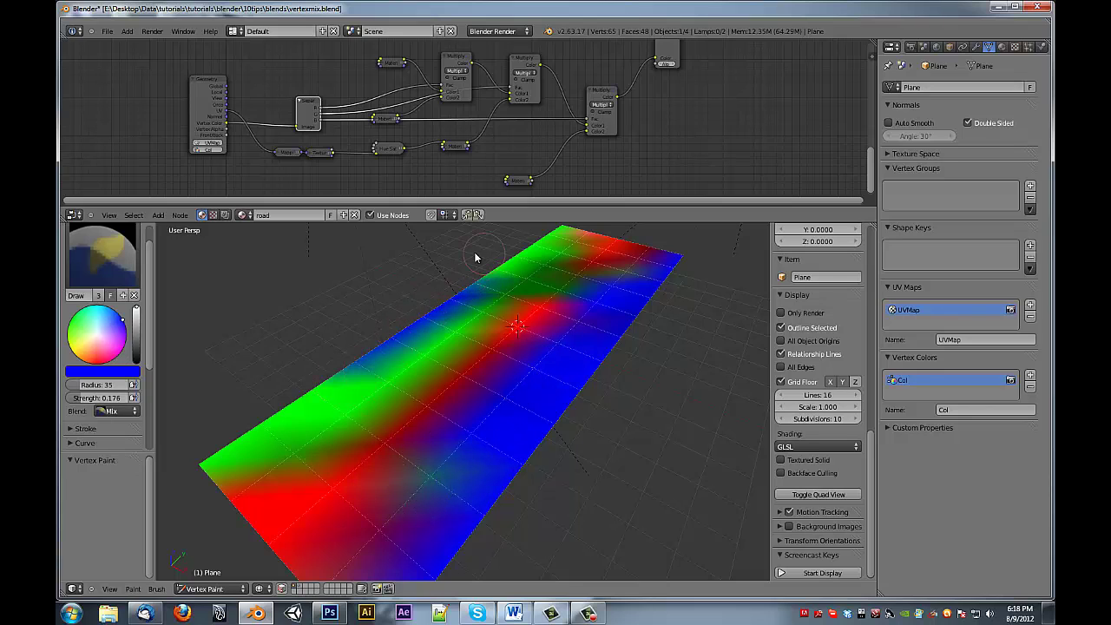
key("alt+z")
middle_click_drag(385, 439, 333, 402)
mouse_move(439, 397)
left_mouse_down()
mouse_move(405, 399)
mouse_move(483, 379)
mouse_move(538, 268)
mouse_move(583, 261)
left_mouse_up()
- Set the brush color to green with G 1 and B 0, and paint grass along the middle of the road
left_click(126, 373)
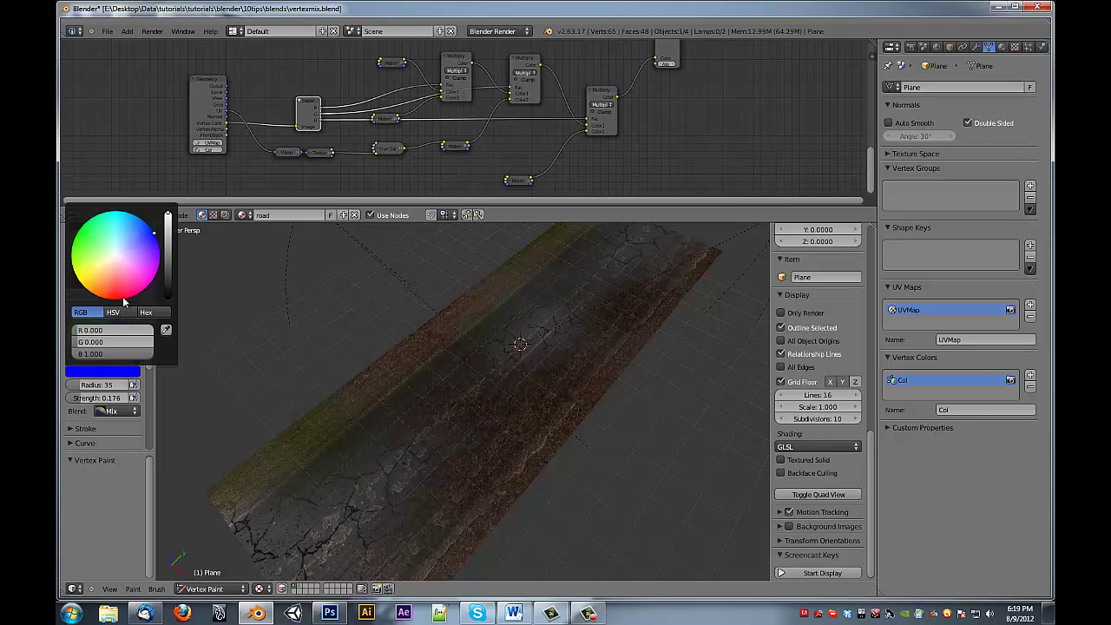
left_click(115, 341)
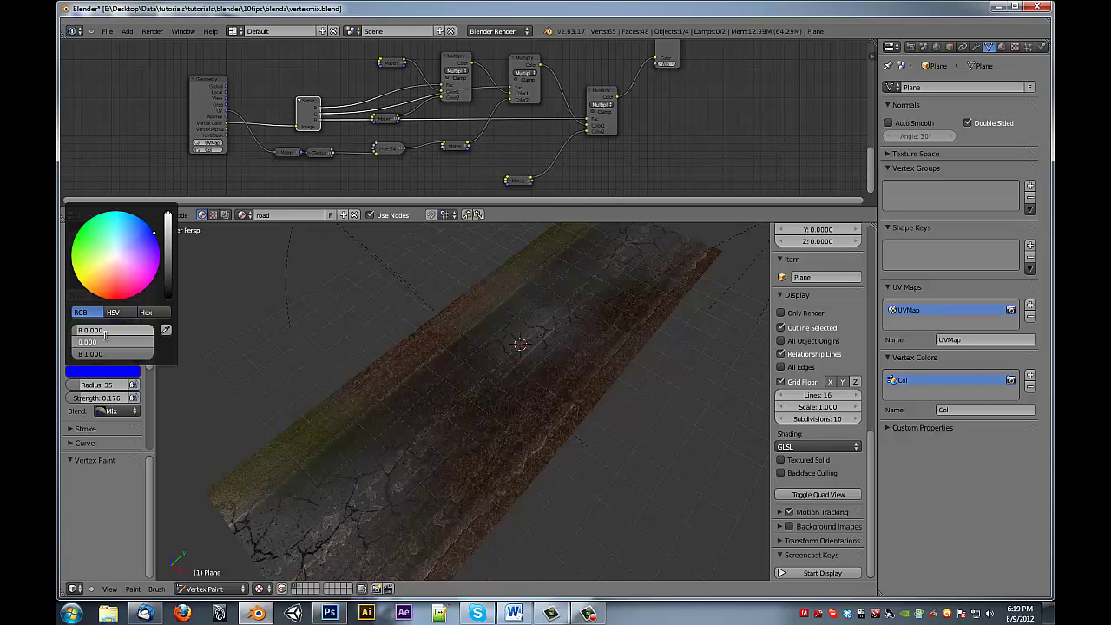
type("1")
key("Tab")
type("0")
key("Return")
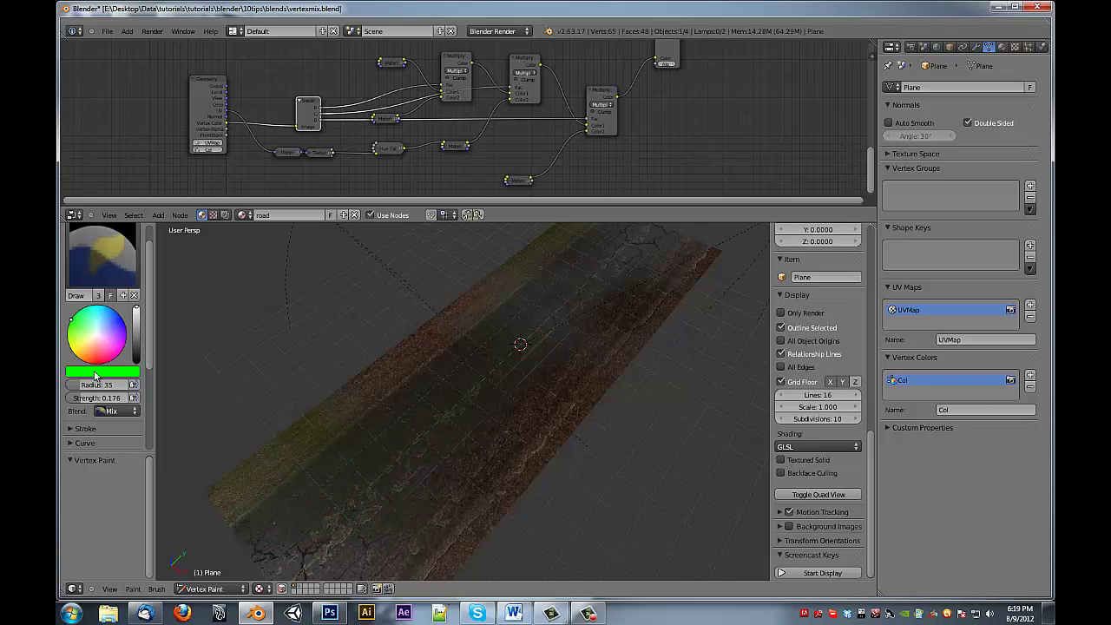
- Paint over the road with pale blue, pale orange and pale green brush colors and inspect the mixed materials
left_click(97, 318)
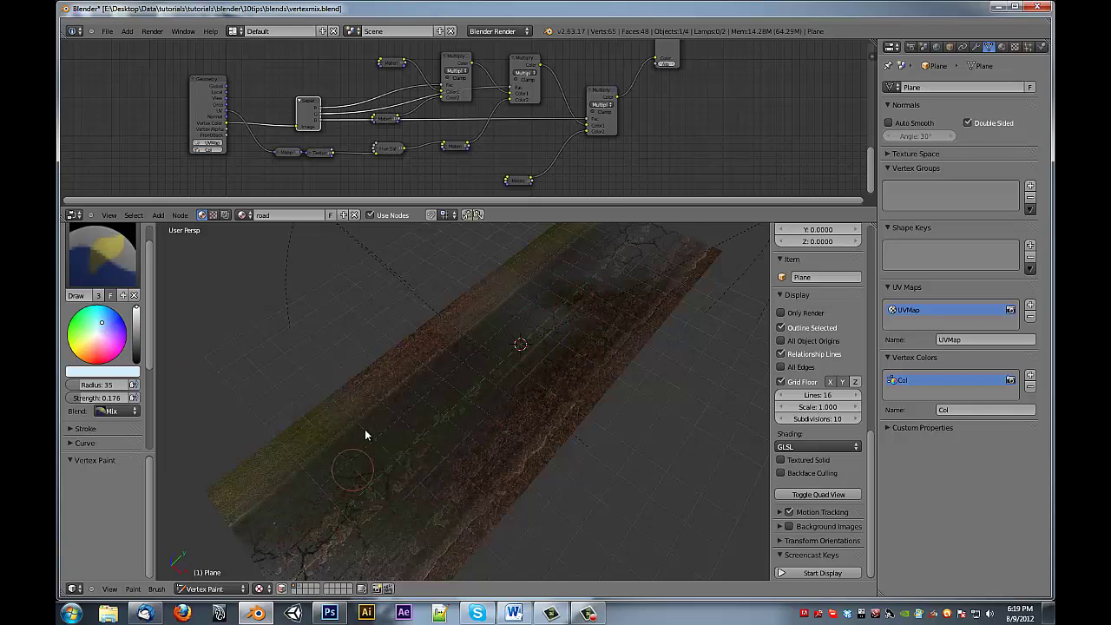
left_click(87, 356)
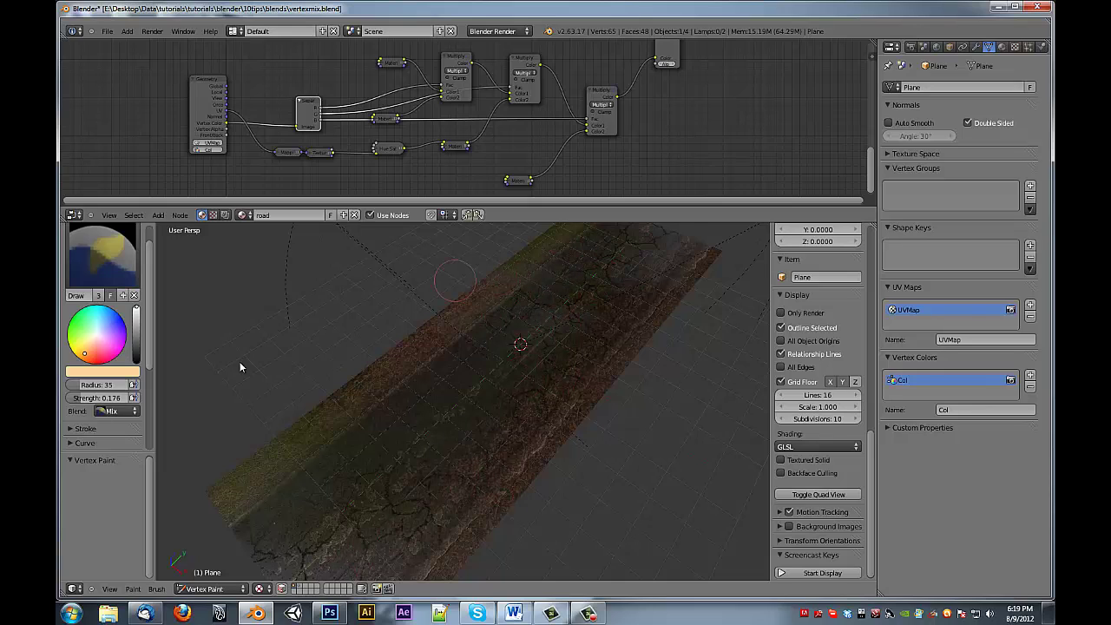
left_click(89, 315)
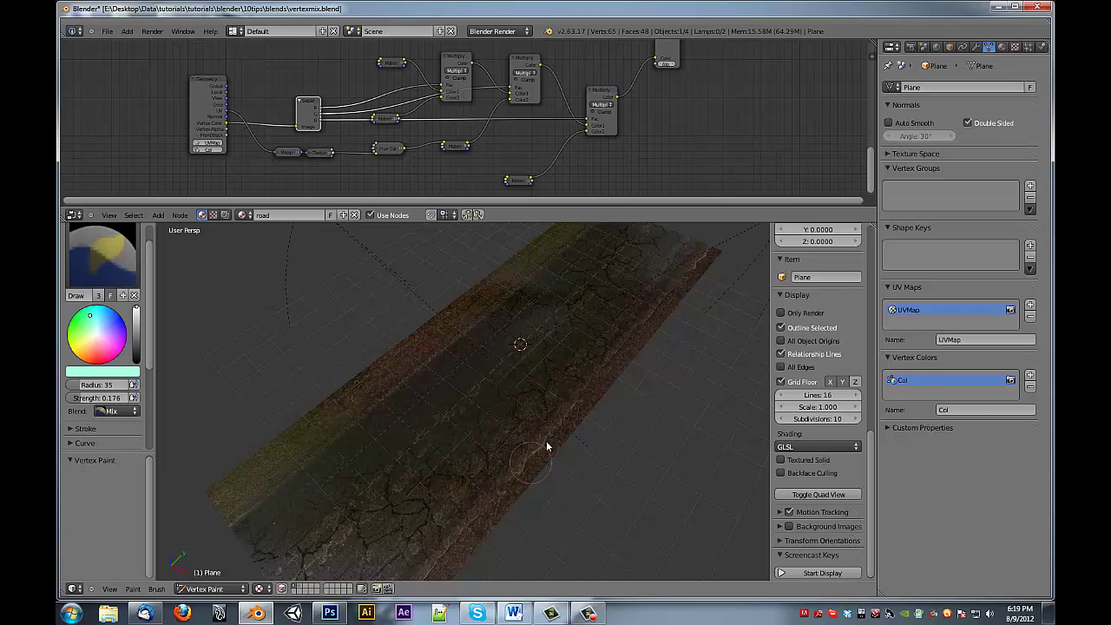
mouse_move(546, 444)
middle_mouse_down()
mouse_move(578, 367)
mouse_move(605, 374)
mouse_move(538, 409)
mouse_move(562, 354)
mouse_move(546, 442)
middle_mouse_up()
scroll(567, 365, "up", 4)
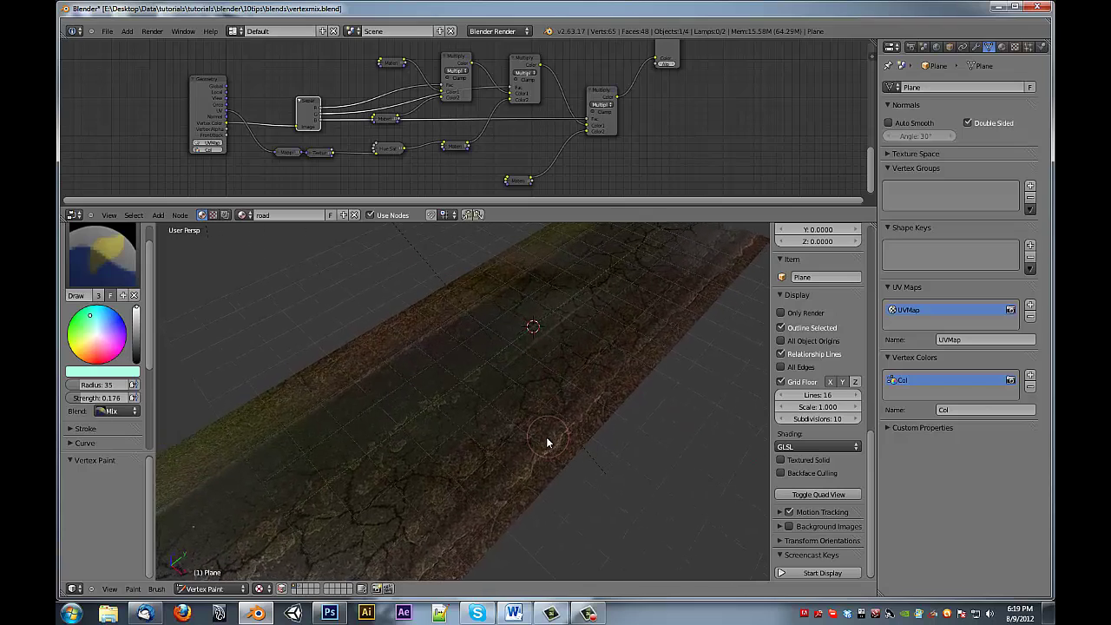
scroll(512, 472, "down", 4)
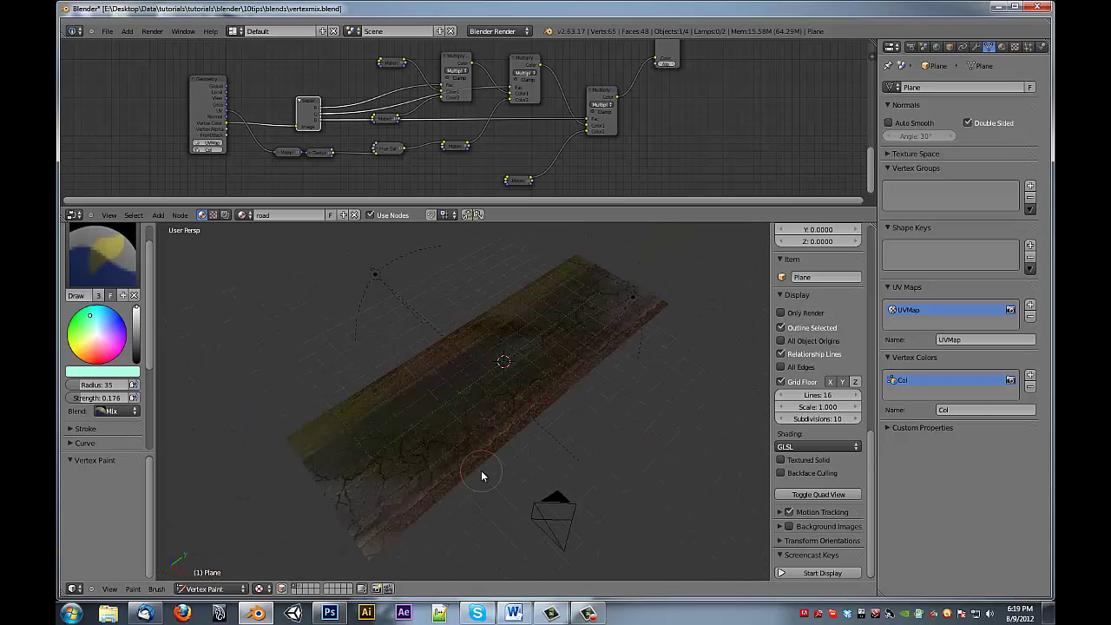